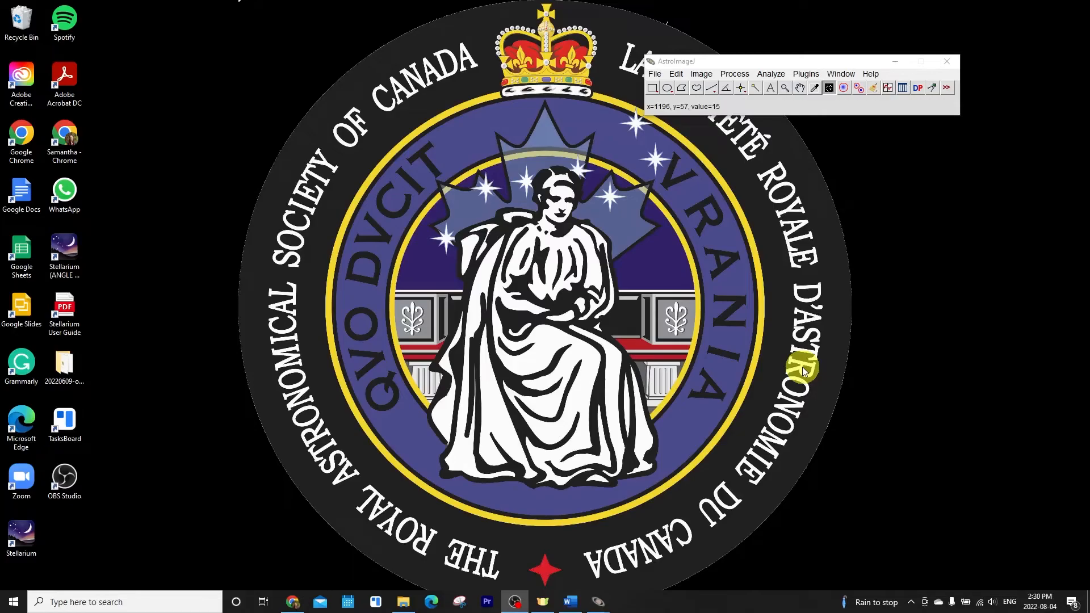
Import an image sequence, picking the first file in the NGC1952 Green calibrated folder
{"action": "left_click", "coordinate": [654, 74]}
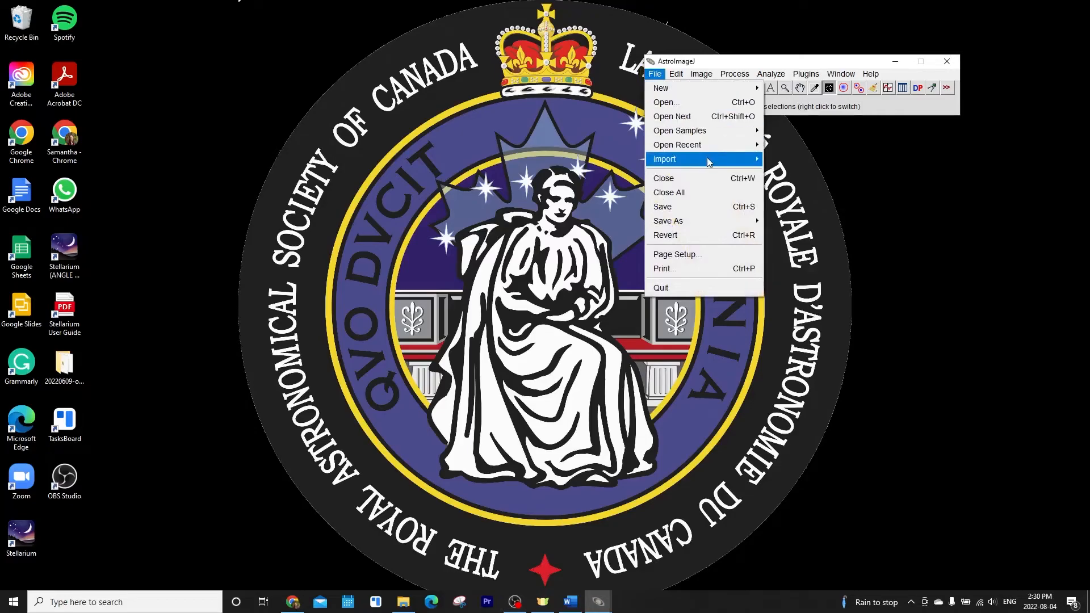
{"action": "mouse_move", "coordinate": [707, 158]}
{"action": "left_click", "coordinate": [795, 160]}
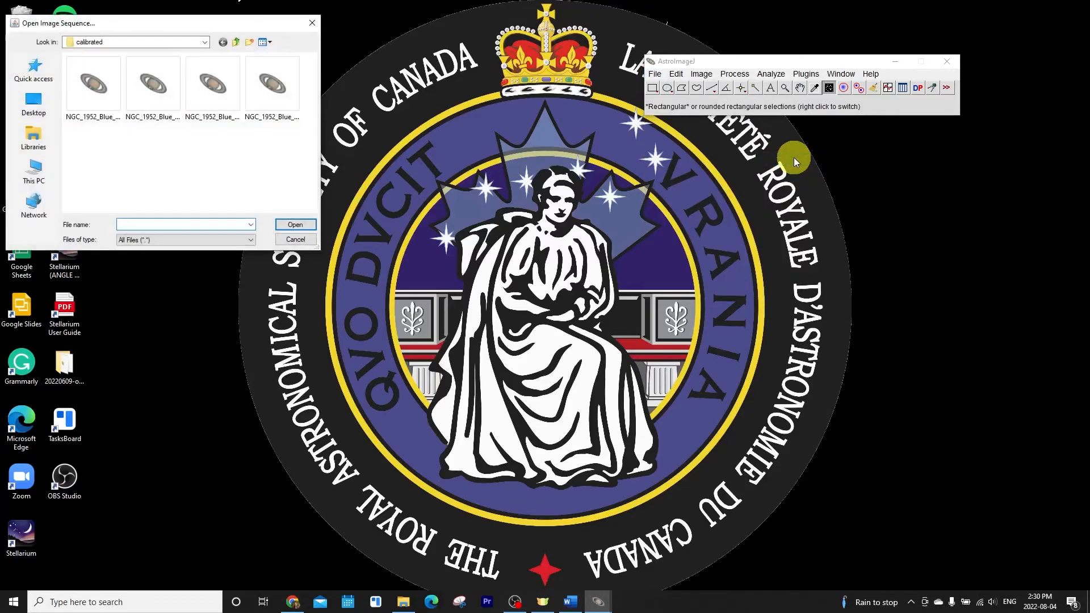
{"action": "left_click", "coordinate": [239, 43]}
{"action": "left_click", "coordinate": [249, 42]}
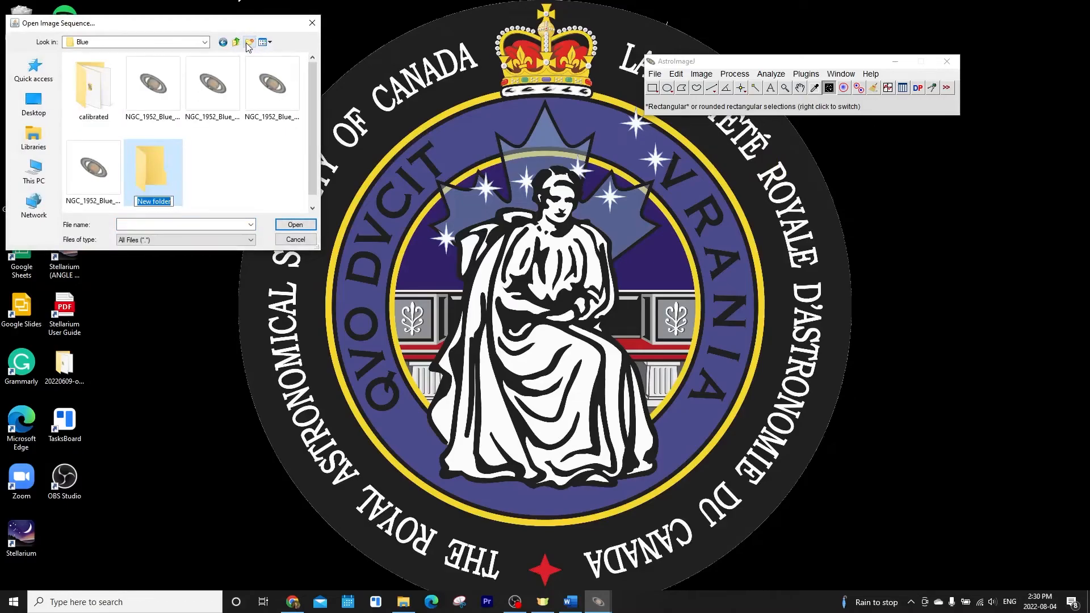
{"action": "left_click", "coordinate": [235, 42]}
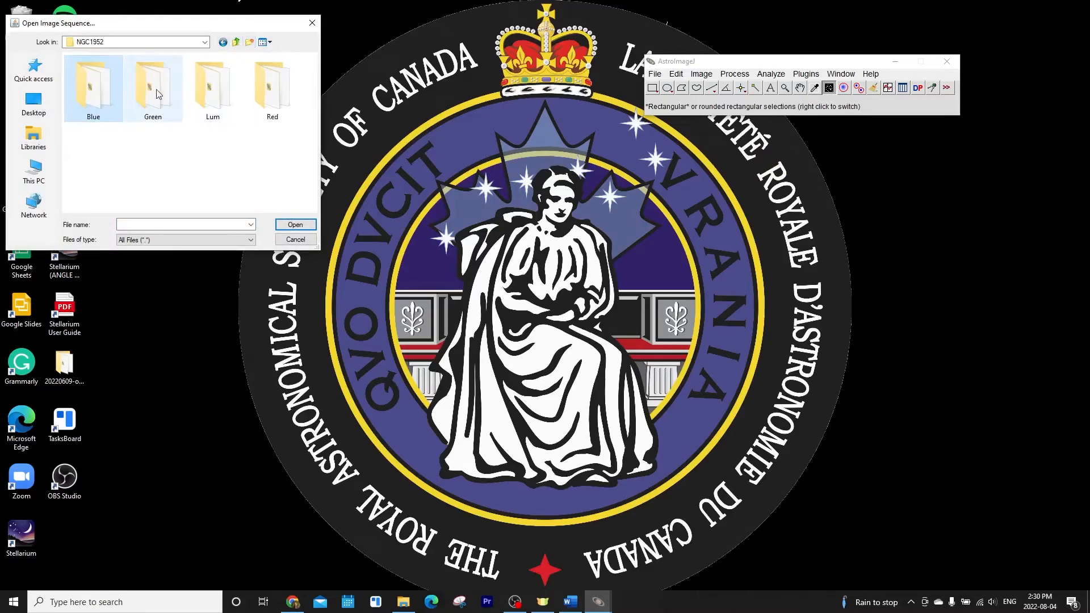
{"action": "double_click", "coordinate": [145, 100]}
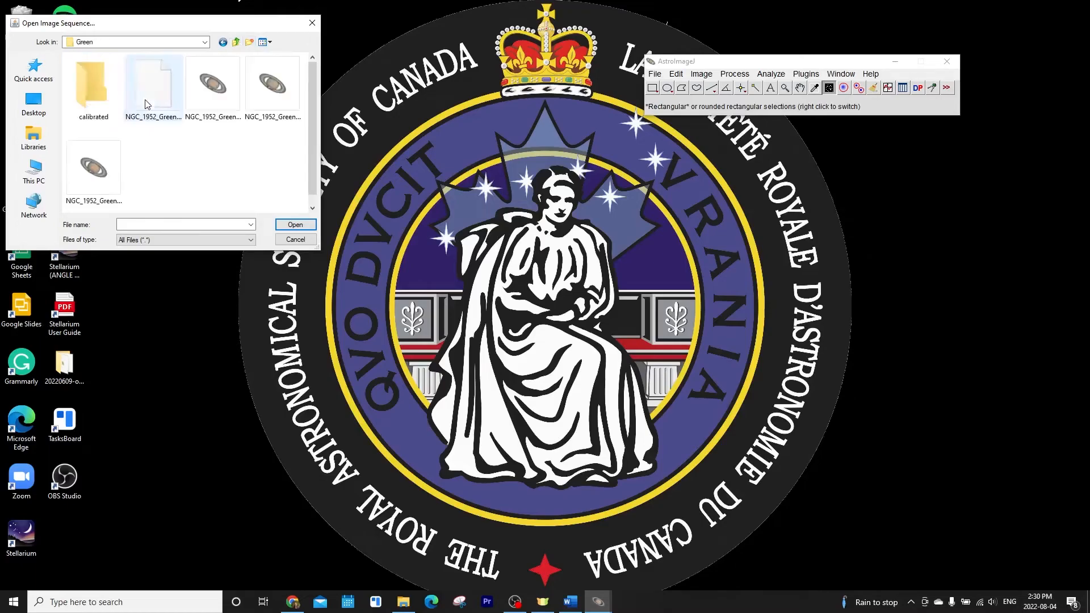
{"action": "double_click", "coordinate": [103, 93]}
{"action": "left_click", "coordinate": [103, 92]}
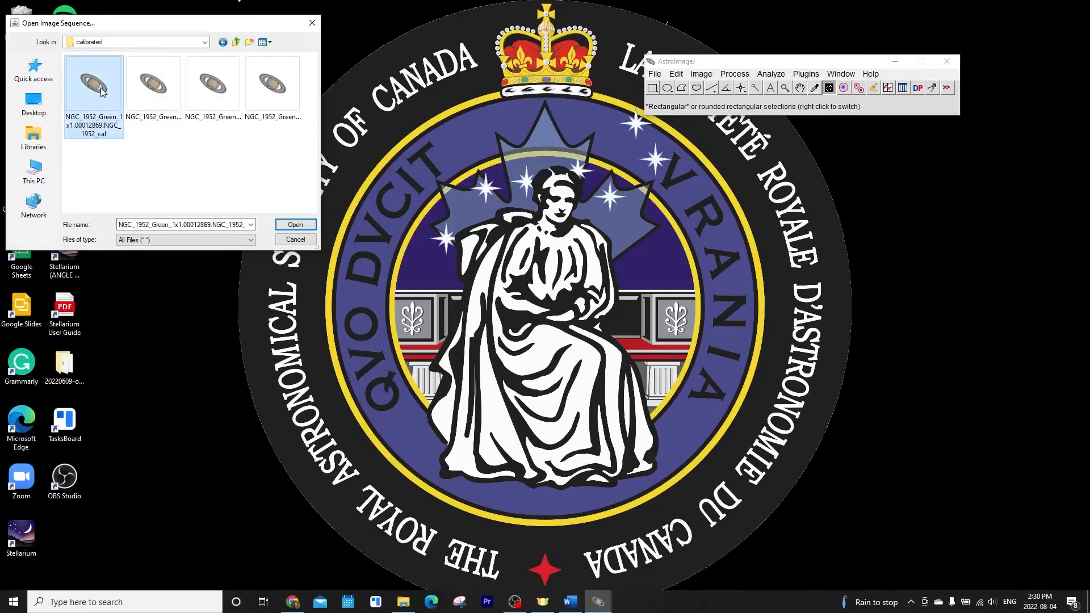
{"action": "left_click", "coordinate": [305, 224]}
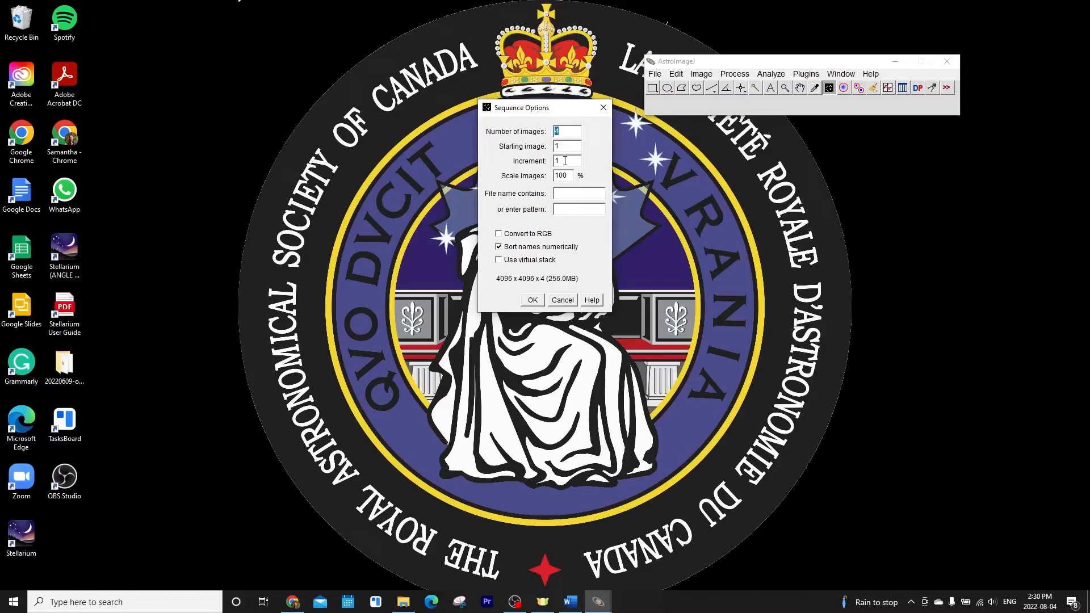
Load the sequence as a virtual stack
{"action": "left_click", "coordinate": [500, 261]}
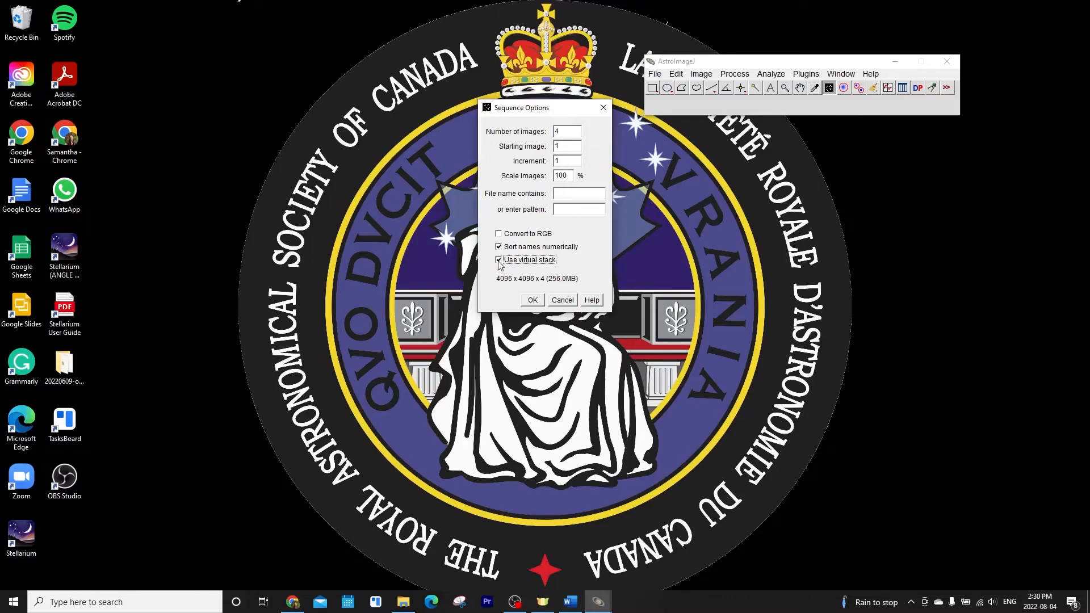
{"action": "left_click", "coordinate": [533, 301]}
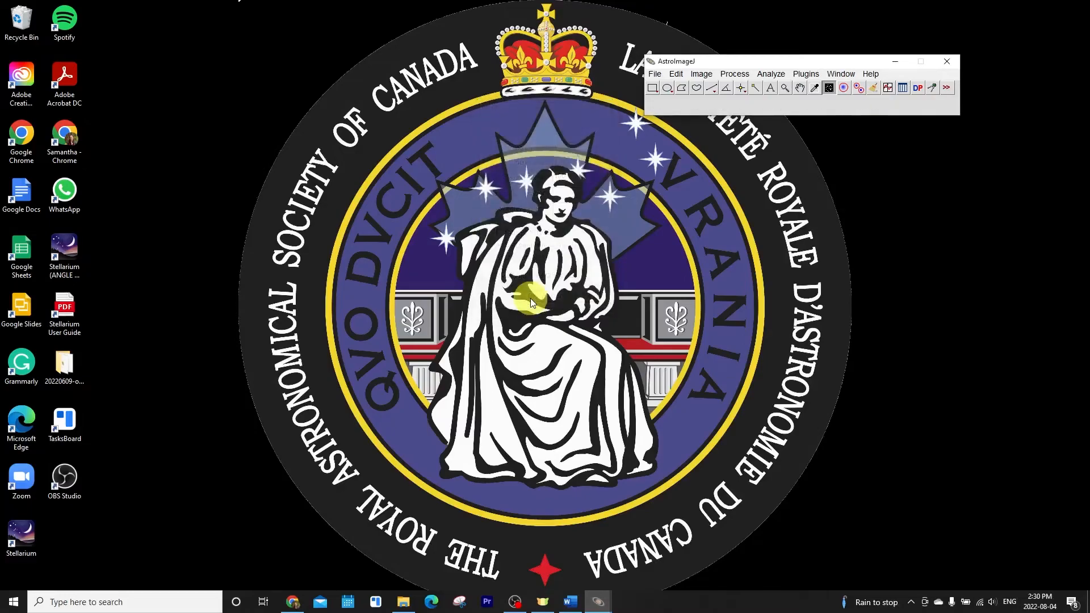
{"action": "left_click_drag", "start_coordinate": [557, 447], "coordinate": [528, 444]}
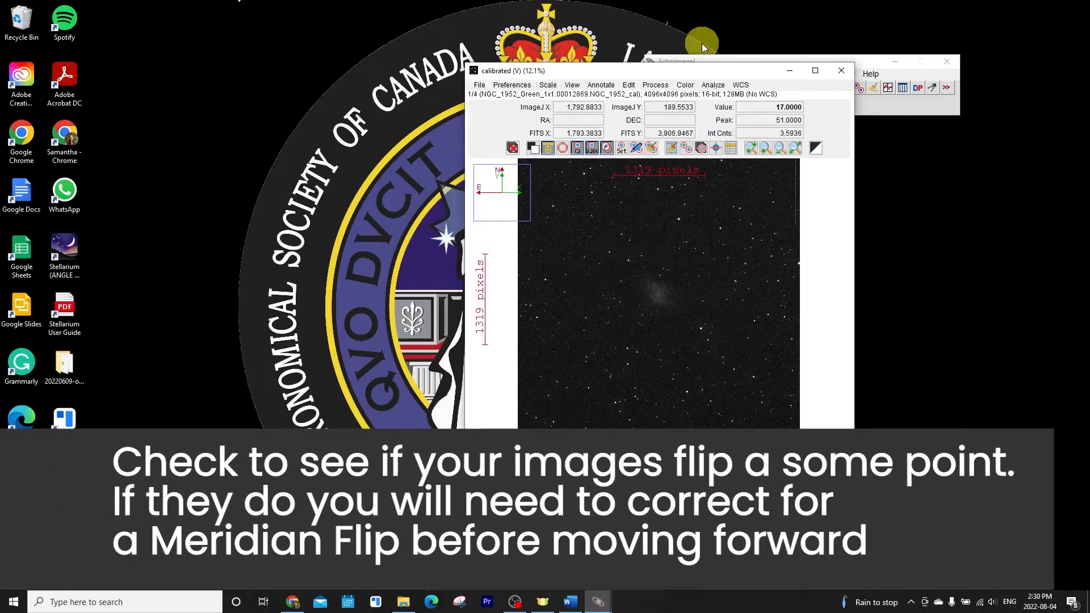
Start aligning the stack using apertures with the default Stack Aligner settings
{"action": "left_click", "coordinate": [657, 86]}
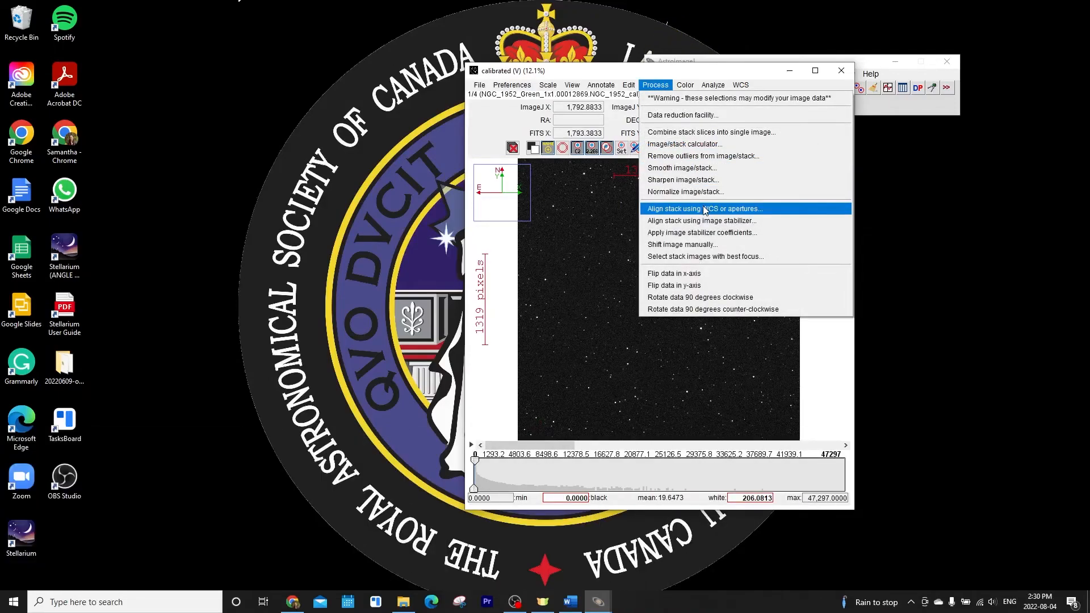
{"action": "left_click", "coordinate": [704, 209]}
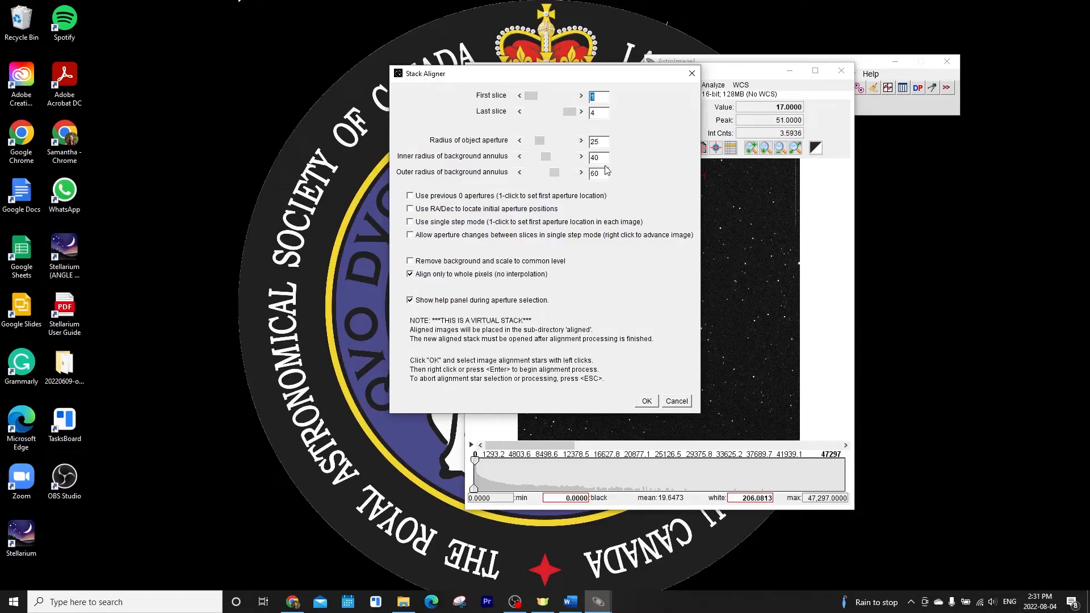
{"action": "left_click", "coordinate": [650, 401]}
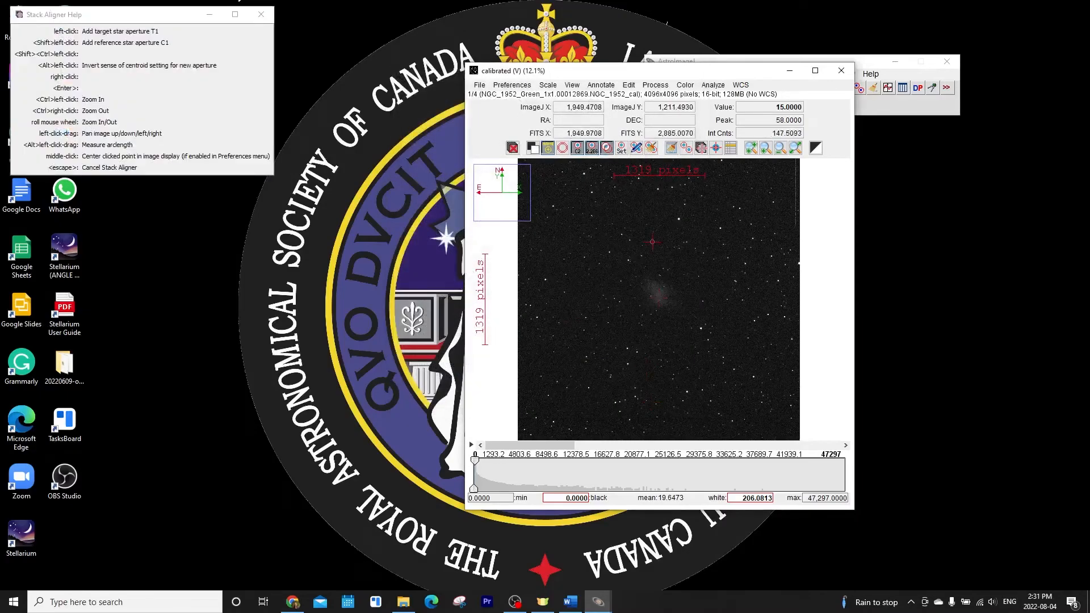
Place the target aperture T1 on a bright star and review the aperture photometry settings
{"action": "scroll", "coordinate": [678, 219], "scroll_direction": "up", "scroll_amount": 5}
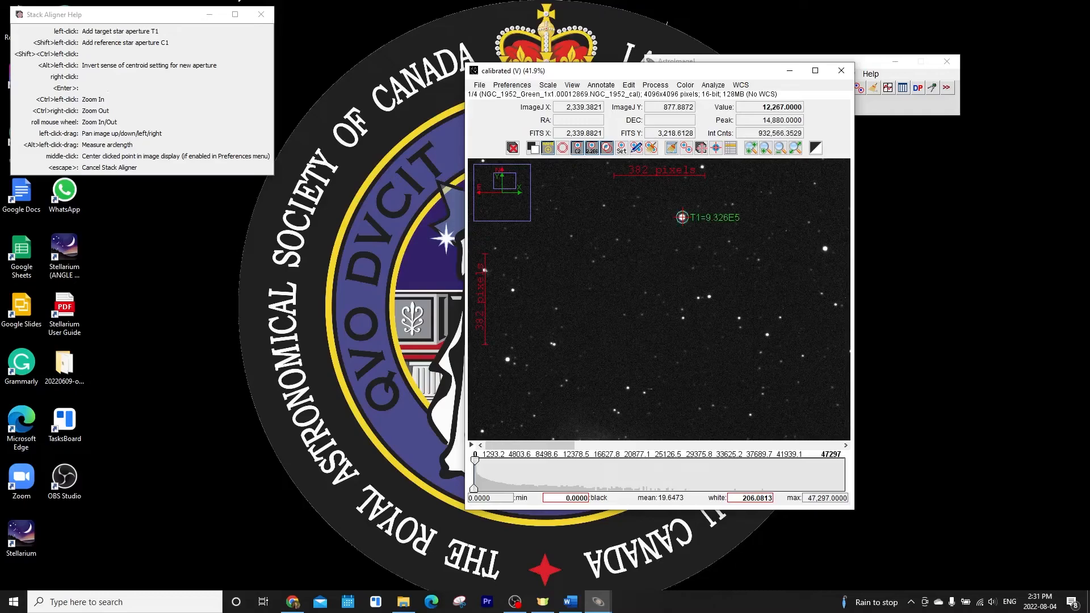
{"action": "left_click", "coordinate": [682, 217]}
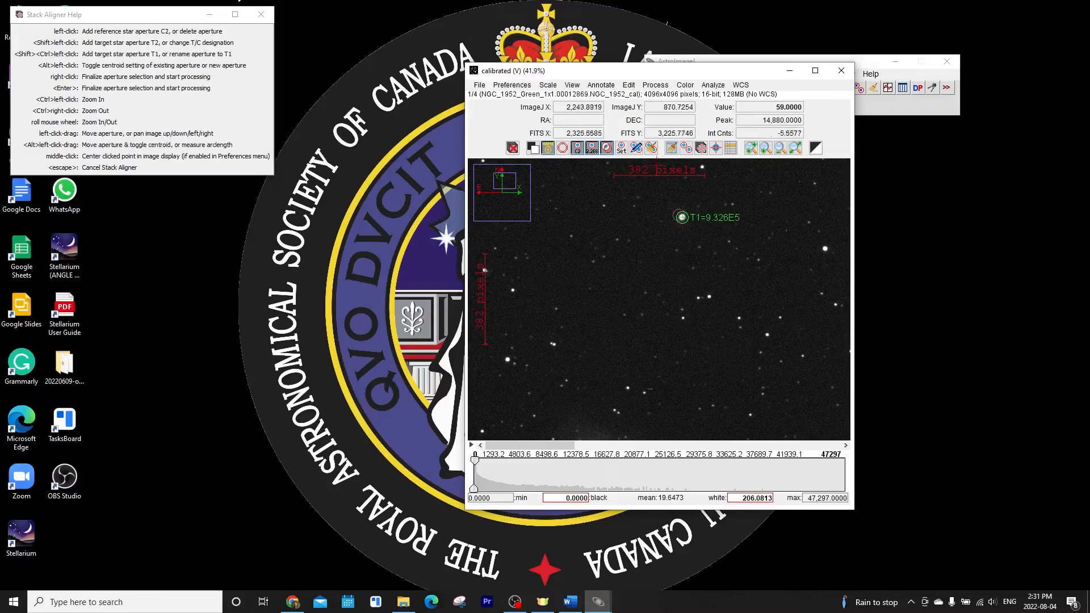
{"action": "left_click", "coordinate": [621, 149]}
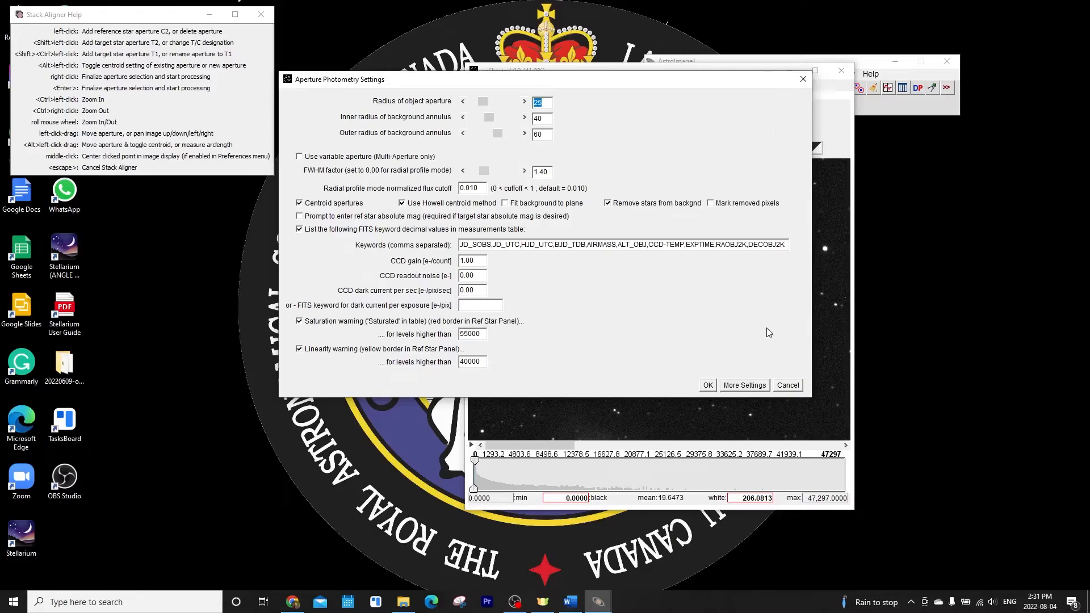
{"action": "left_click", "coordinate": [803, 79]}
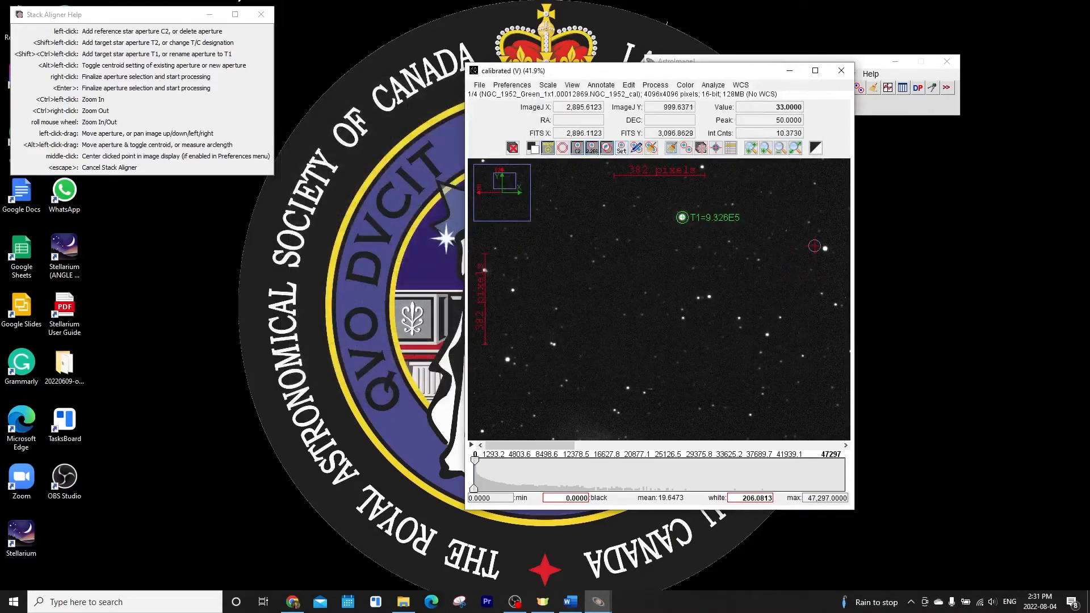
Add reference star apertures C2 through C5 on bright stars spread around the image
{"action": "left_click", "coordinate": [824, 249]}
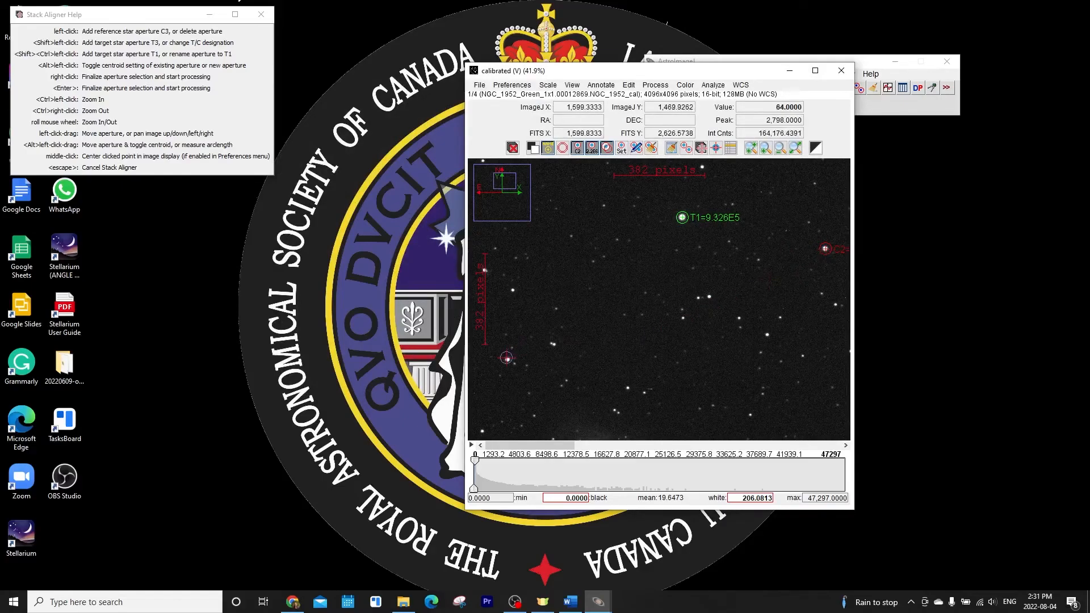
{"action": "left_click", "coordinate": [507, 358]}
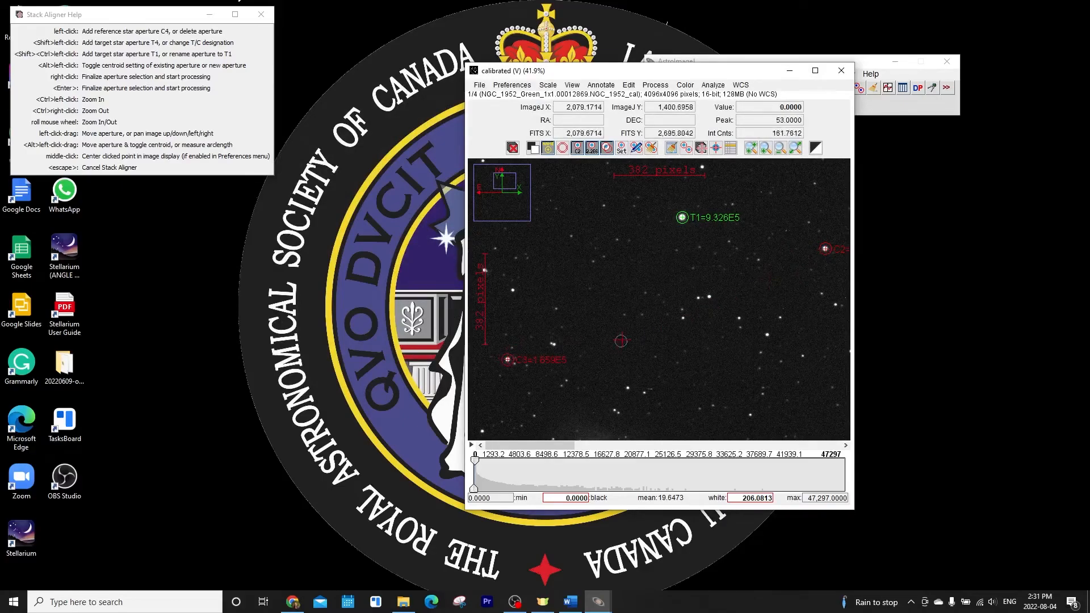
{"action": "scroll", "coordinate": [622, 339], "scroll_direction": "down", "scroll_amount": 1}
{"action": "left_click_drag", "start_coordinate": [738, 369], "coordinate": [733, 253]}
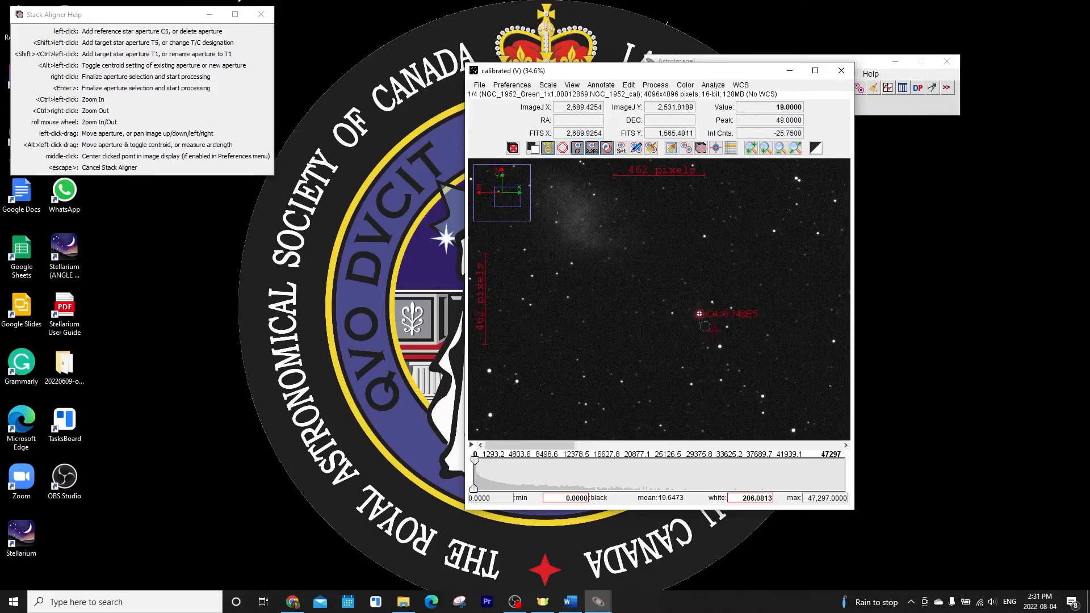
{"action": "left_click_drag", "start_coordinate": [595, 322], "coordinate": [754, 289]}
{"action": "left_click", "coordinate": [646, 319]}
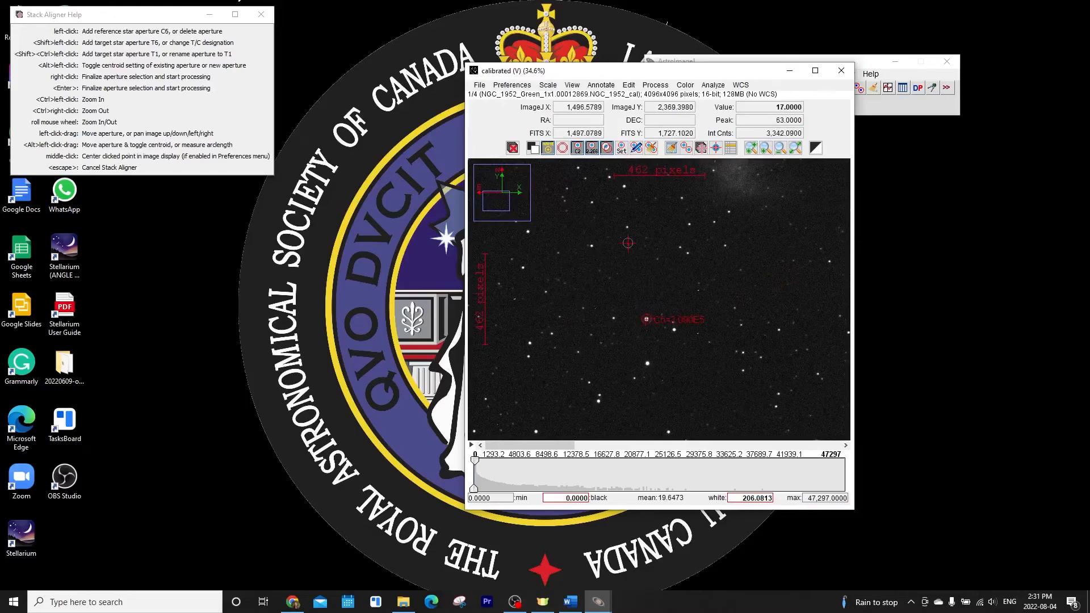
Finalize the aperture selection to run the alignment and dismiss the completion message
{"action": "scroll", "coordinate": [628, 243], "scroll_direction": "down", "scroll_amount": 3}
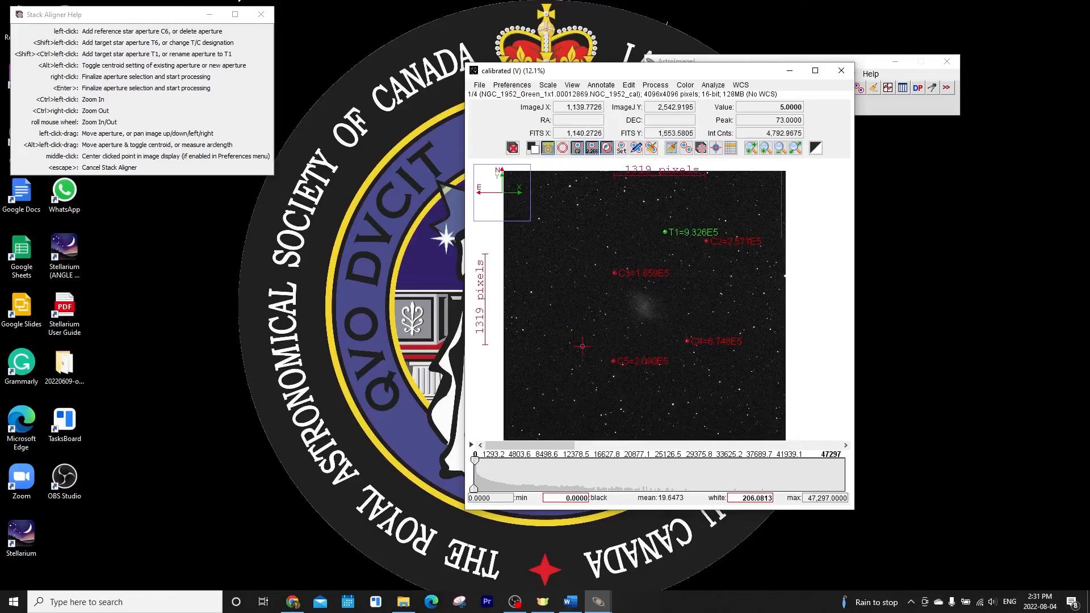
{"action": "right_click", "coordinate": [582, 345]}
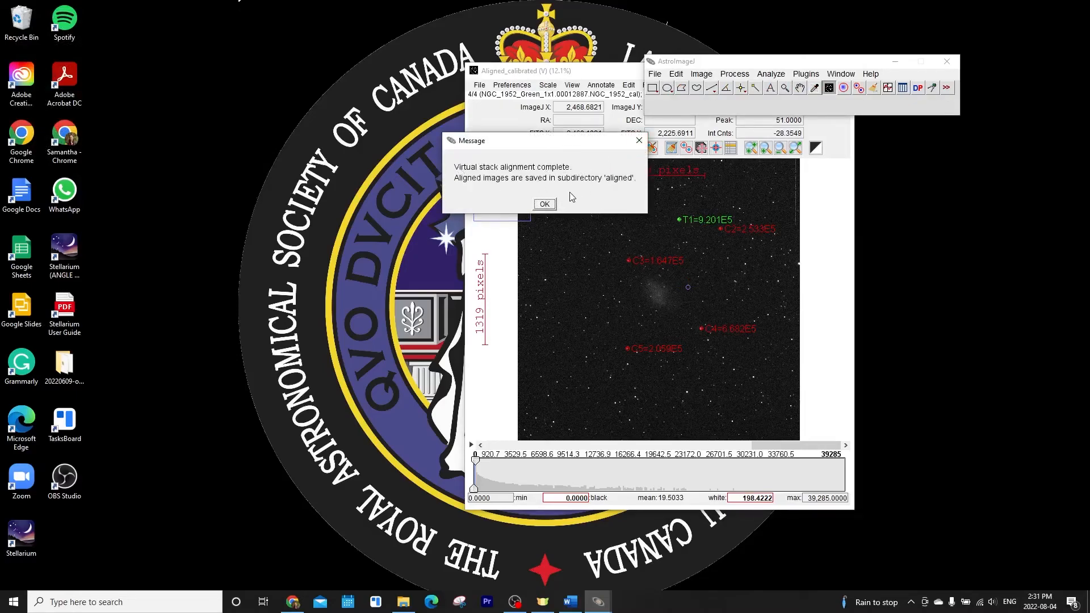
{"action": "left_click", "coordinate": [544, 204]}
Browse to the aligned subfolder inside the Green calibrated folder to inspect the aligned images
{"action": "left_click", "coordinate": [408, 602]}
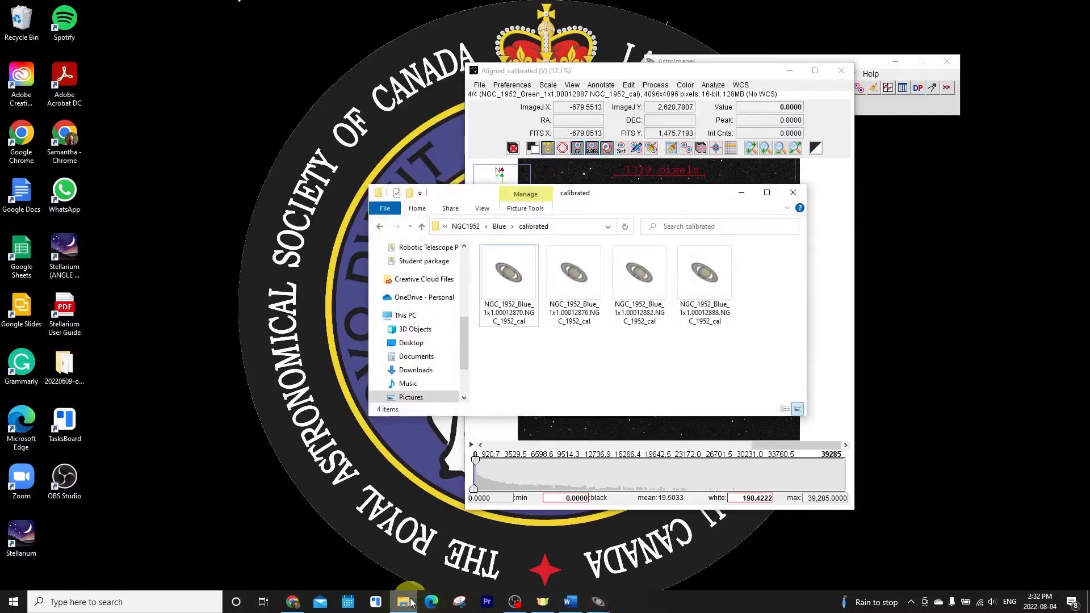
{"action": "left_click", "coordinate": [499, 226]}
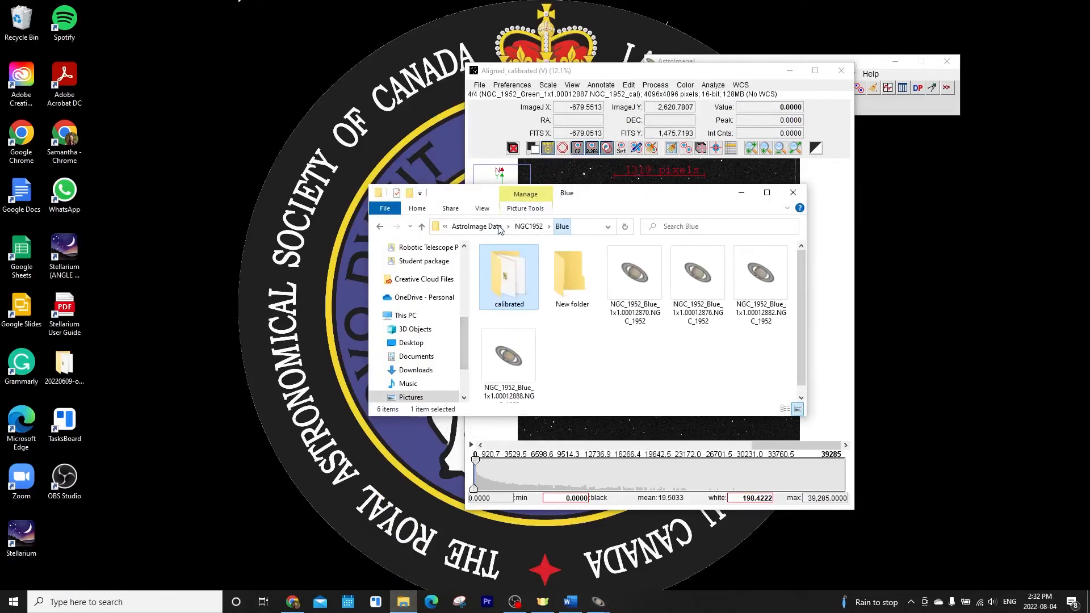
{"action": "left_click", "coordinate": [475, 227]}
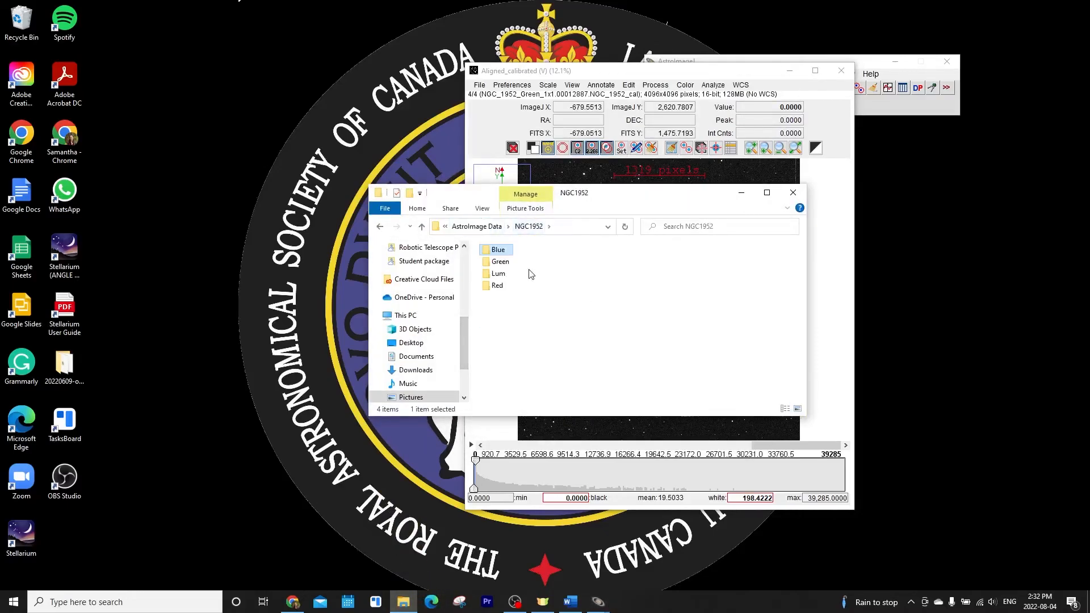
{"action": "double_click", "coordinate": [503, 263]}
{"action": "double_click", "coordinate": [506, 258]}
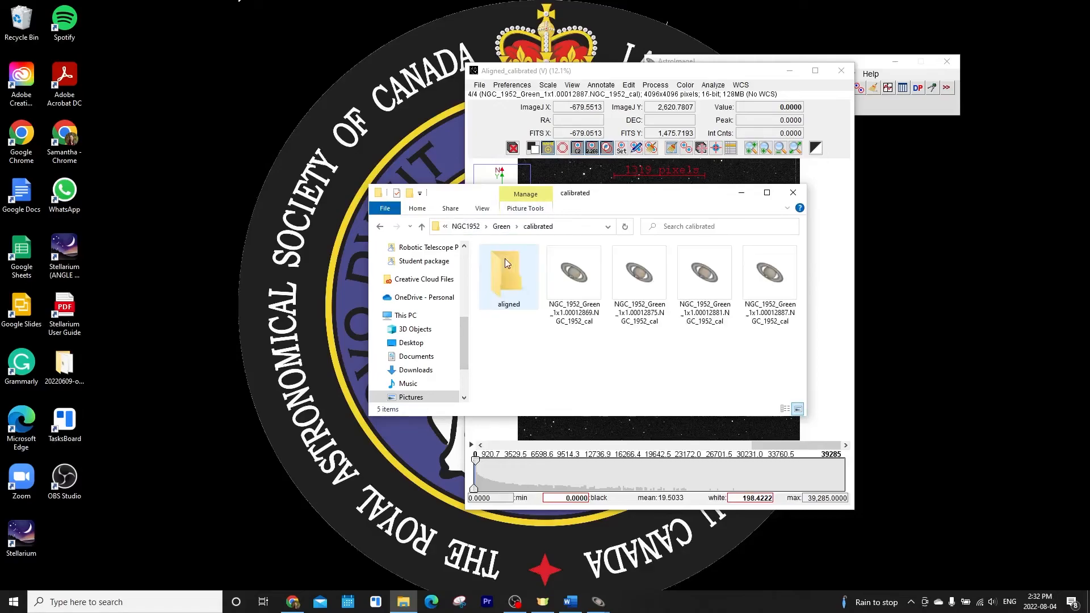
{"action": "double_click", "coordinate": [522, 288]}
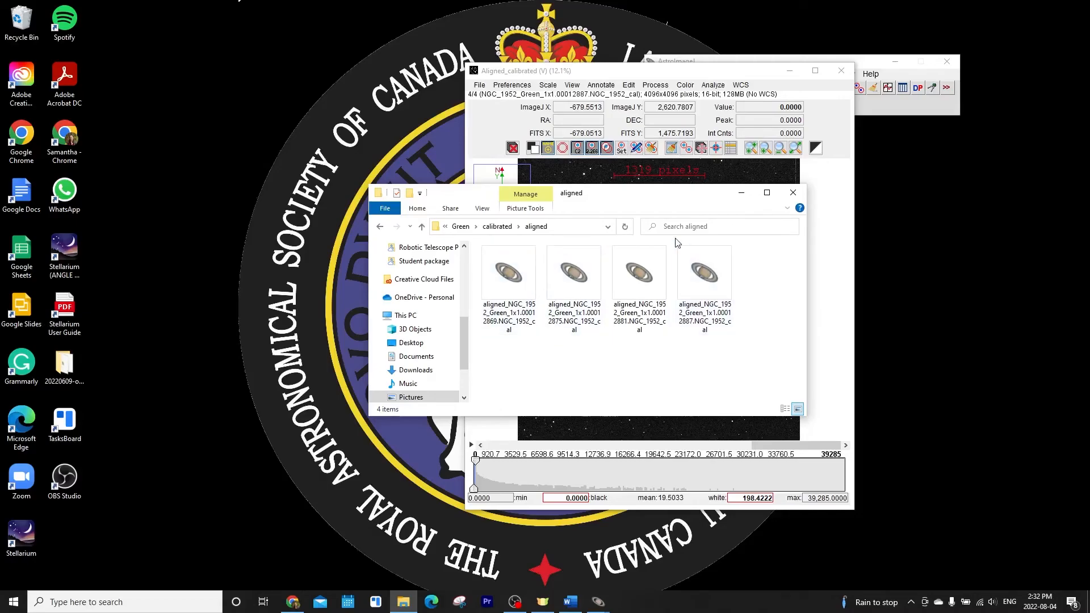
{"action": "left_click", "coordinate": [741, 193]}
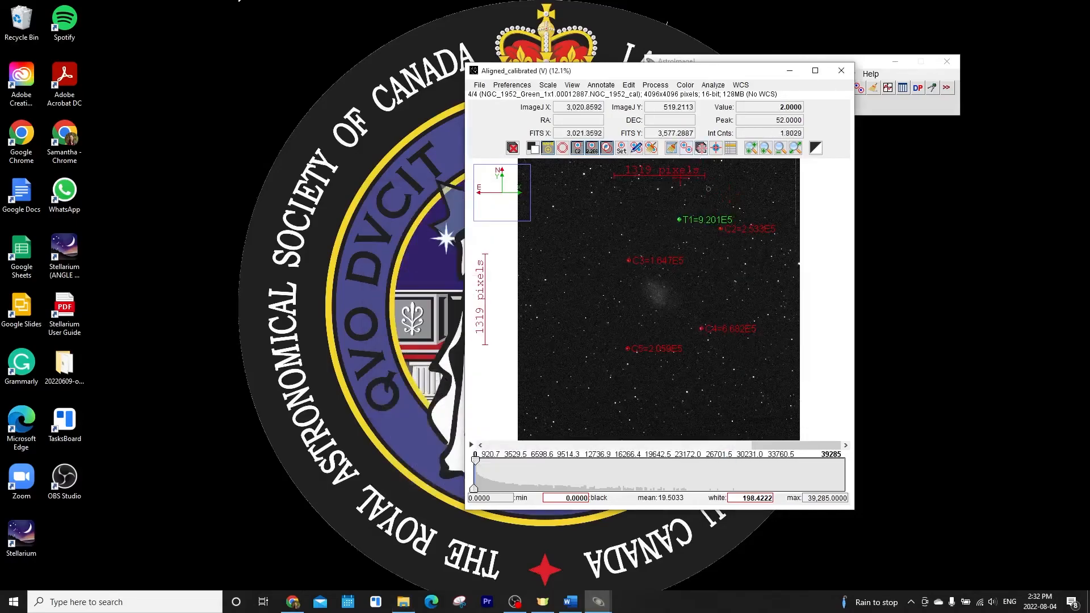
Close the aligned Green stack window
{"action": "left_click", "coordinate": [479, 85]}
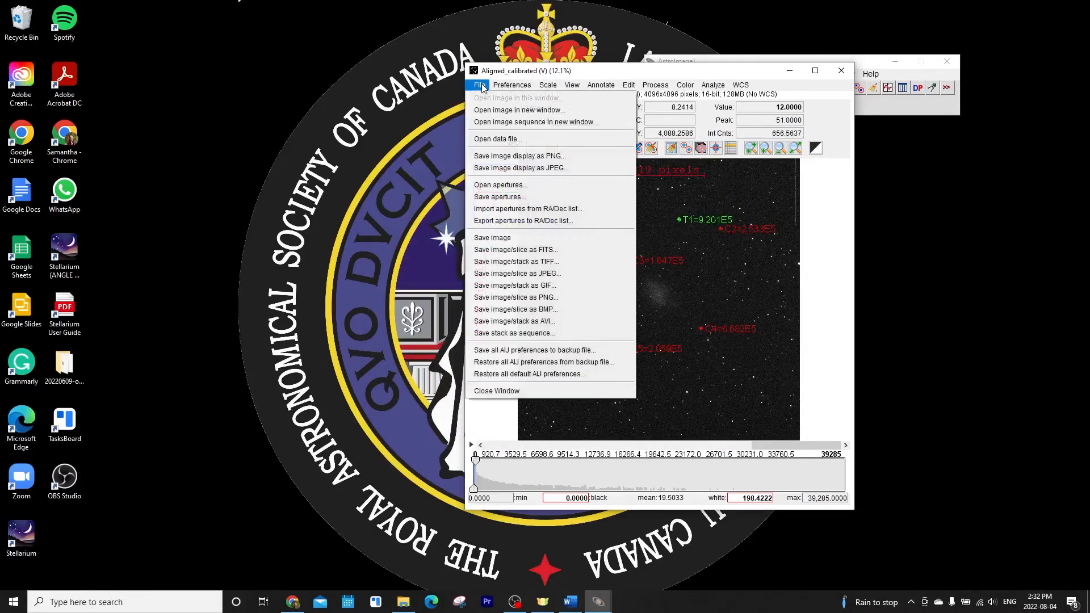
{"action": "mouse_move", "coordinate": [512, 85]}
{"action": "left_click", "coordinate": [863, 73]}
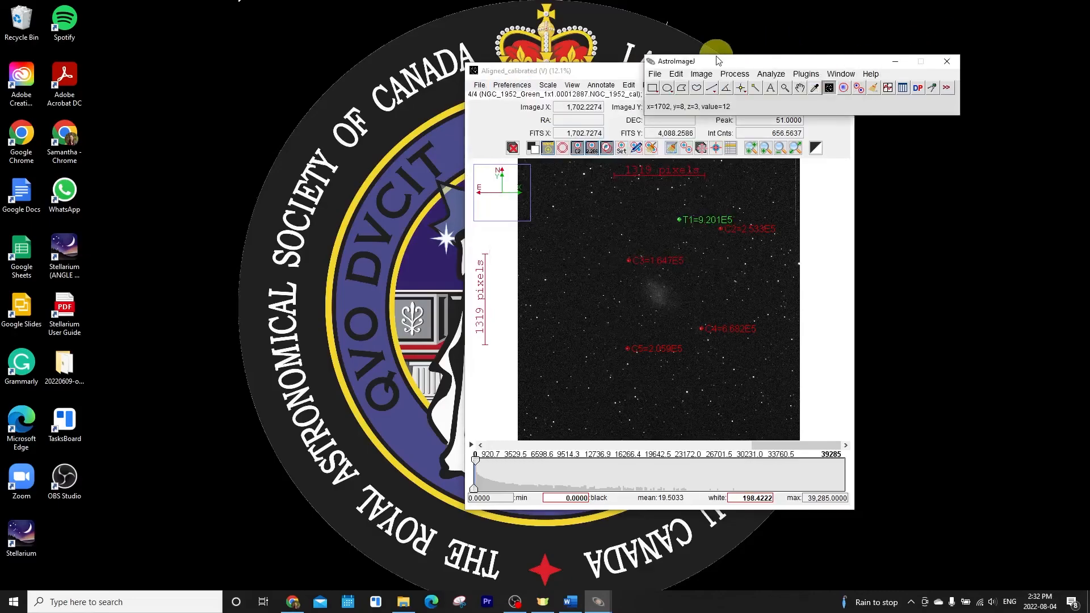
{"action": "left_click", "coordinate": [842, 70]}
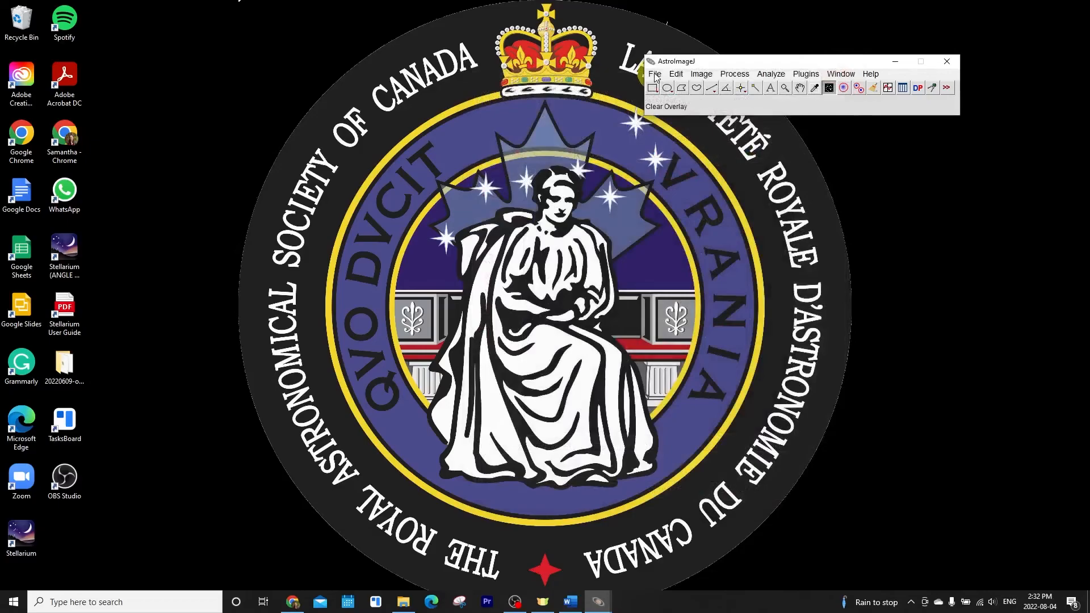
Open the Blue calibrated image sequence and start aligning it with the Stack Aligner defaults
{"action": "left_click", "coordinate": [655, 74]}
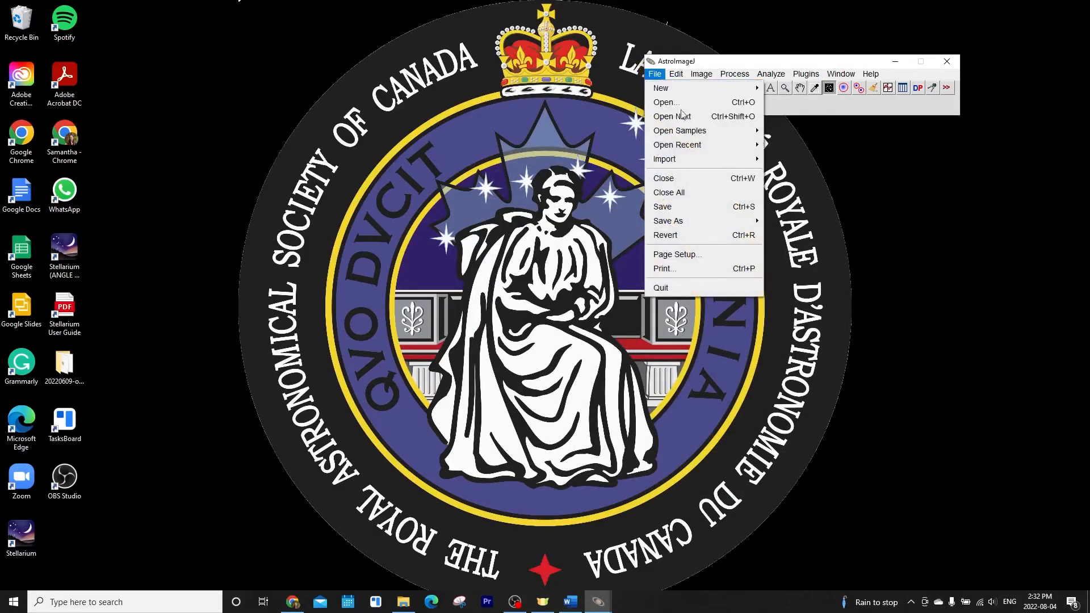
{"action": "left_click", "coordinate": [666, 104]}
{"action": "left_click", "coordinate": [156, 117]}
{"action": "left_click", "coordinate": [295, 221]}
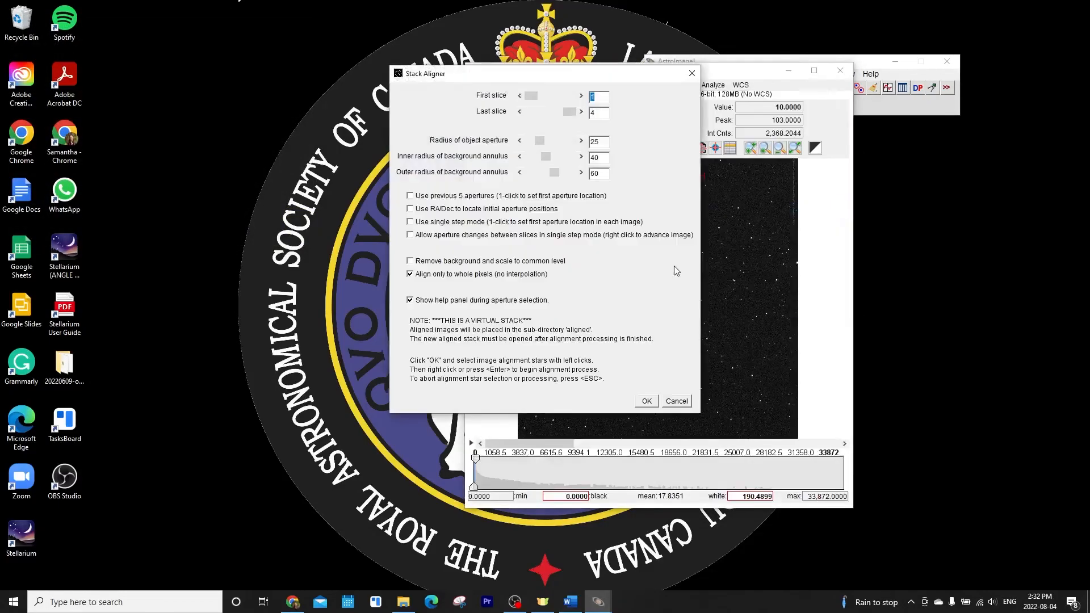
{"action": "key", "text": "Return"}
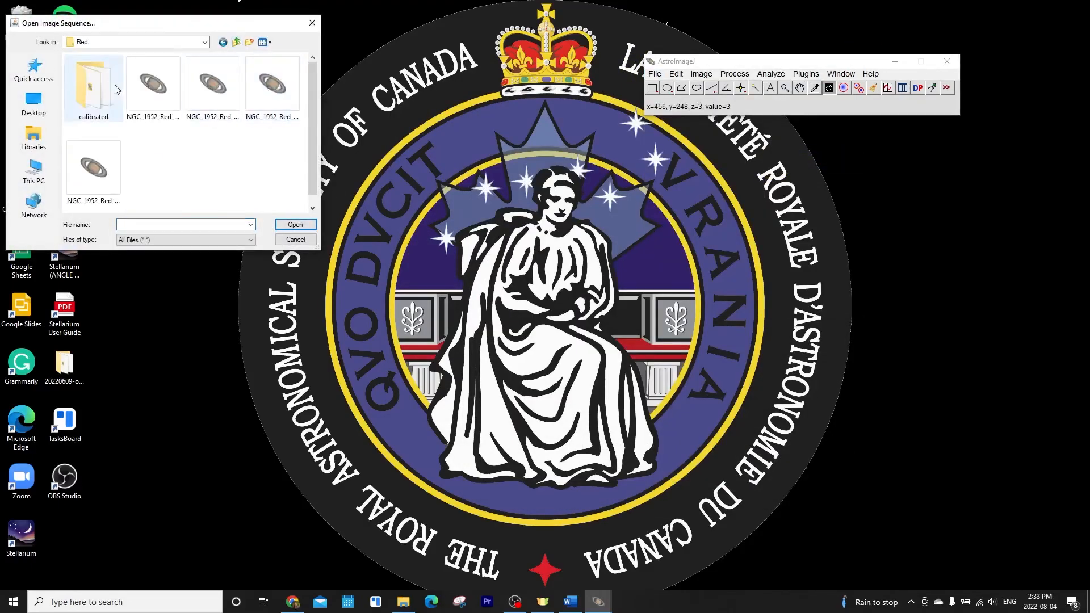
{"action": "double_click", "coordinate": [94, 88]}
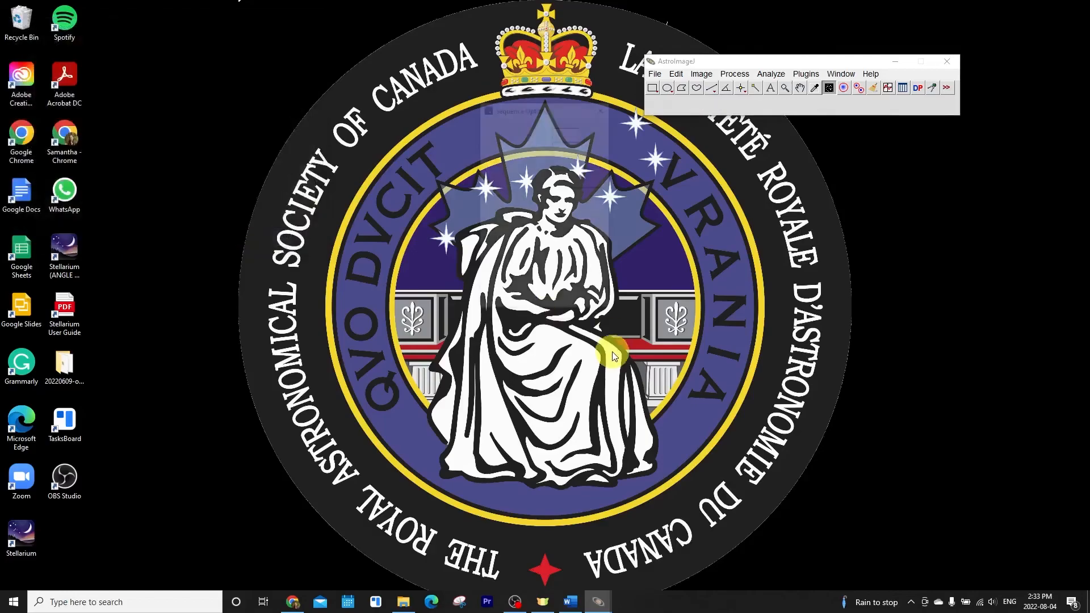
Finalize the aperture selection to run the alignment of the Red calibrated stack
{"action": "scroll", "coordinate": [710, 272], "scroll_direction": "up", "scroll_amount": 3}
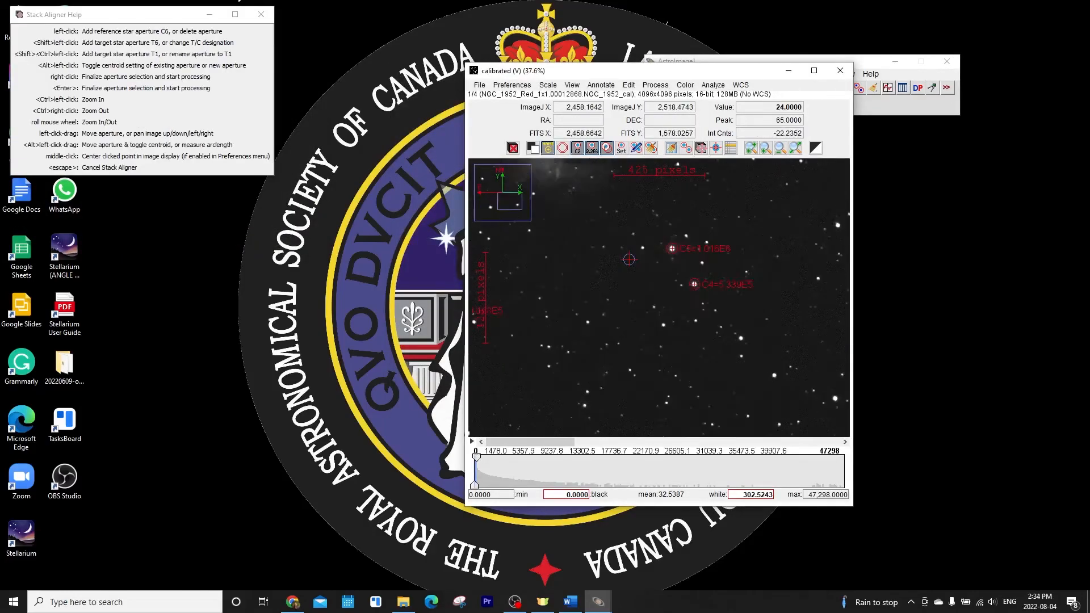
{"action": "right_click", "coordinate": [629, 259]}
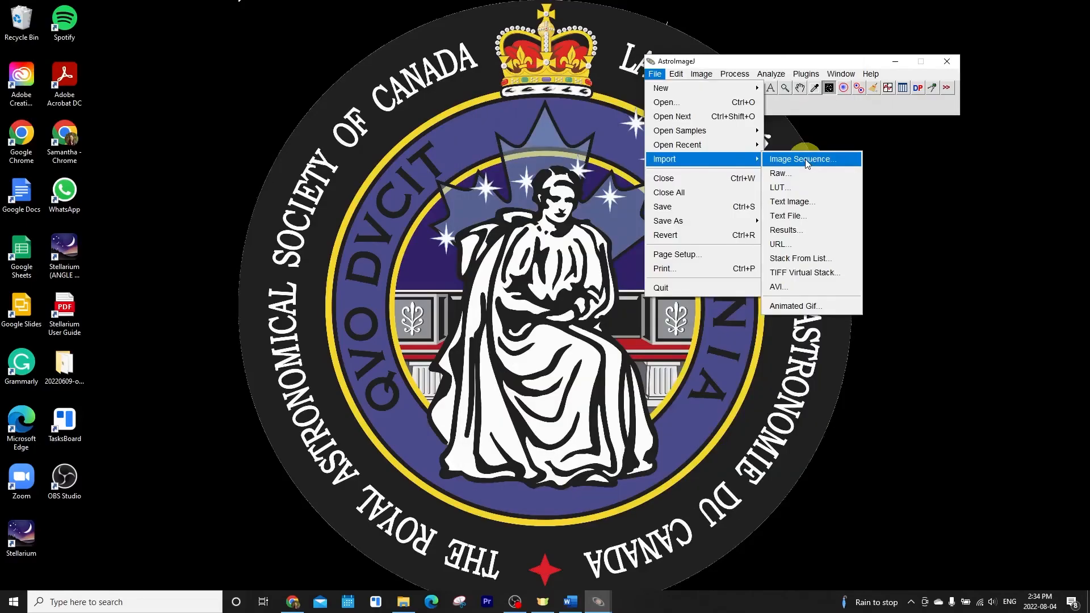
Open the Lum calibrated image sequence, align it with the Stack Aligner, and dismiss the completion message
{"action": "left_click", "coordinate": [828, 155]}
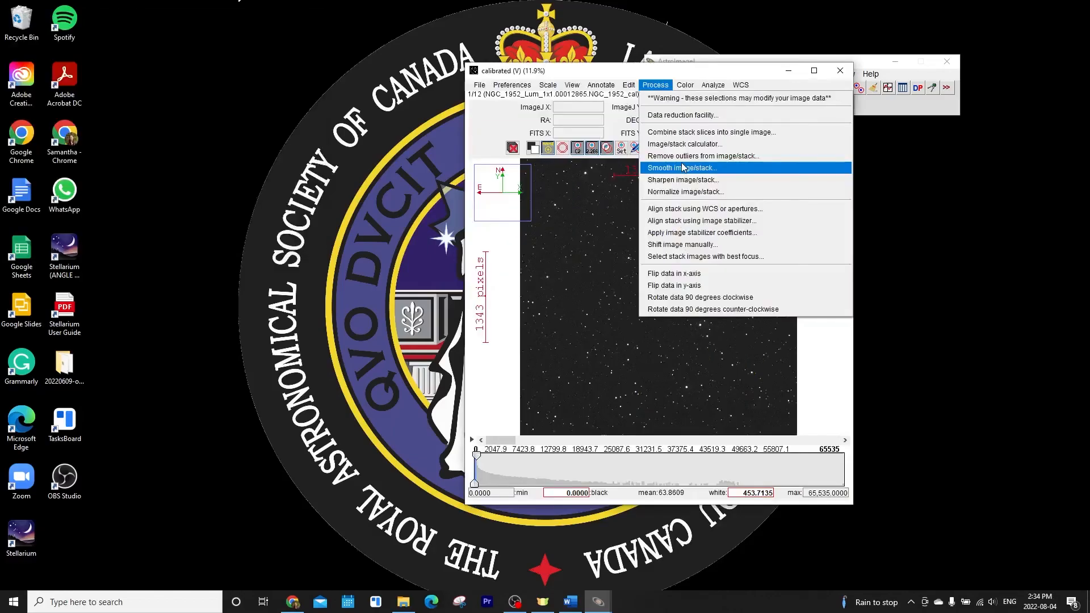
{"action": "left_click", "coordinate": [704, 231]}
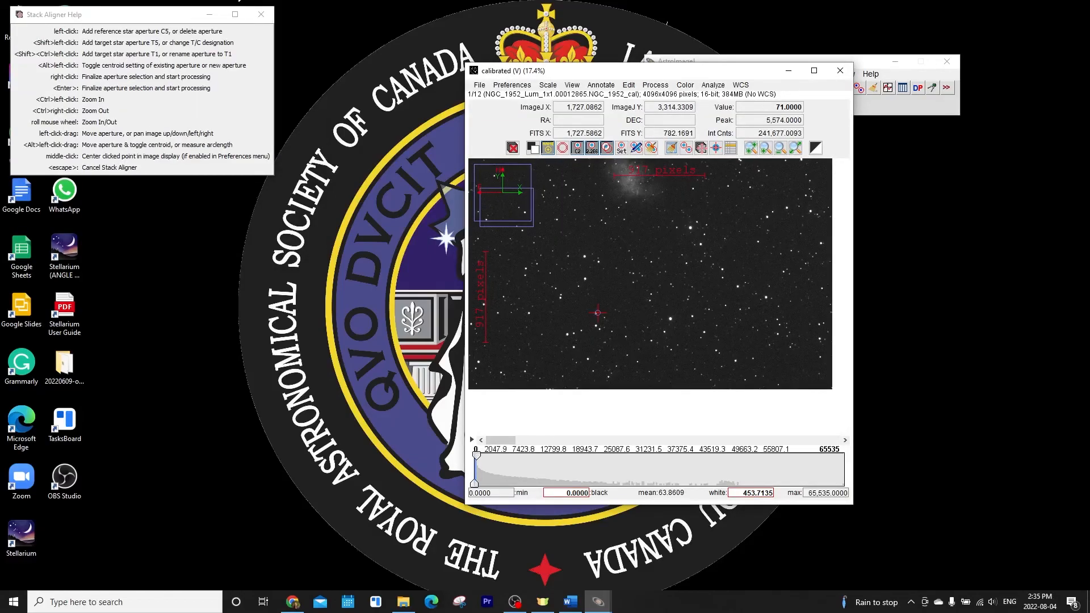
{"action": "right_click", "coordinate": [750, 312]}
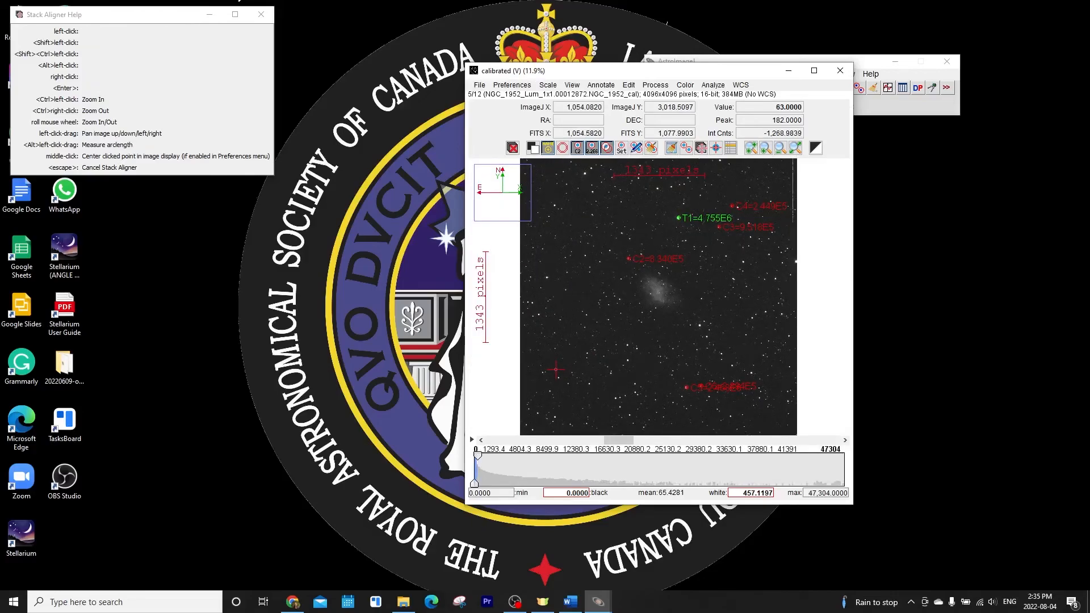
{"action": "left_click", "coordinate": [544, 204]}
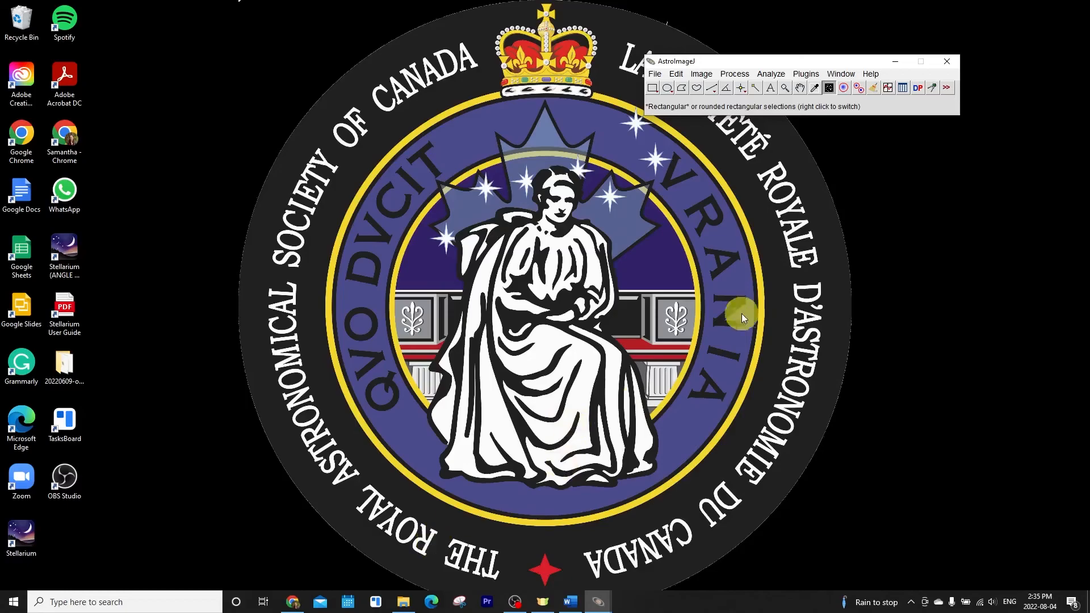
Open the aligned Lum images from the aligned subfolder as an image sequence
{"action": "left_click_drag", "start_coordinate": [846, 65], "coordinate": [676, 103]}
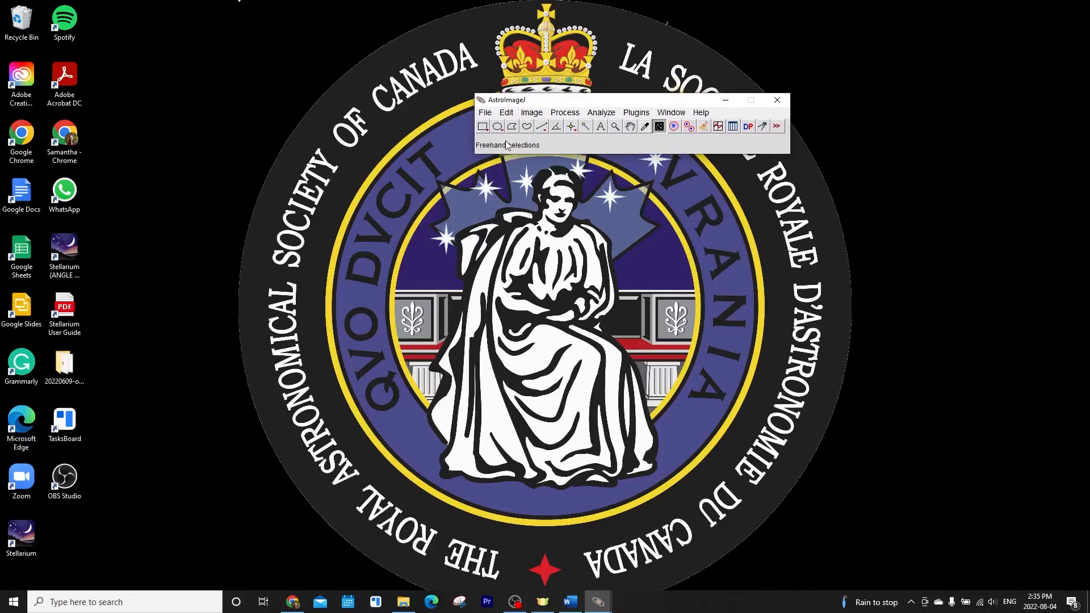
{"action": "left_click", "coordinate": [486, 112]}
{"action": "mouse_move", "coordinate": [550, 198]}
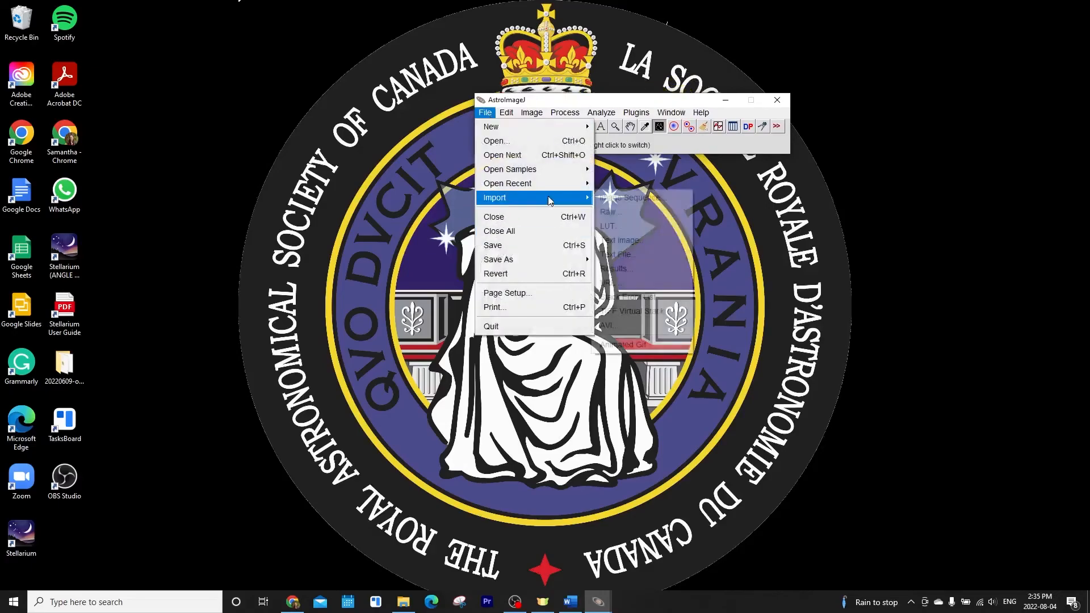
{"action": "left_click", "coordinate": [644, 198]}
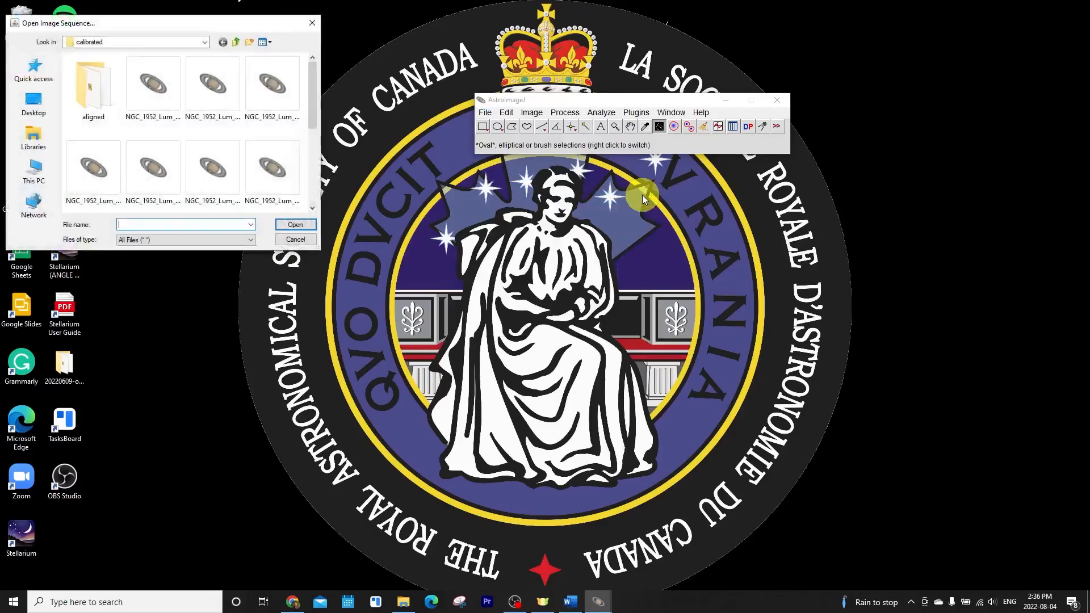
{"action": "double_click", "coordinate": [100, 85]}
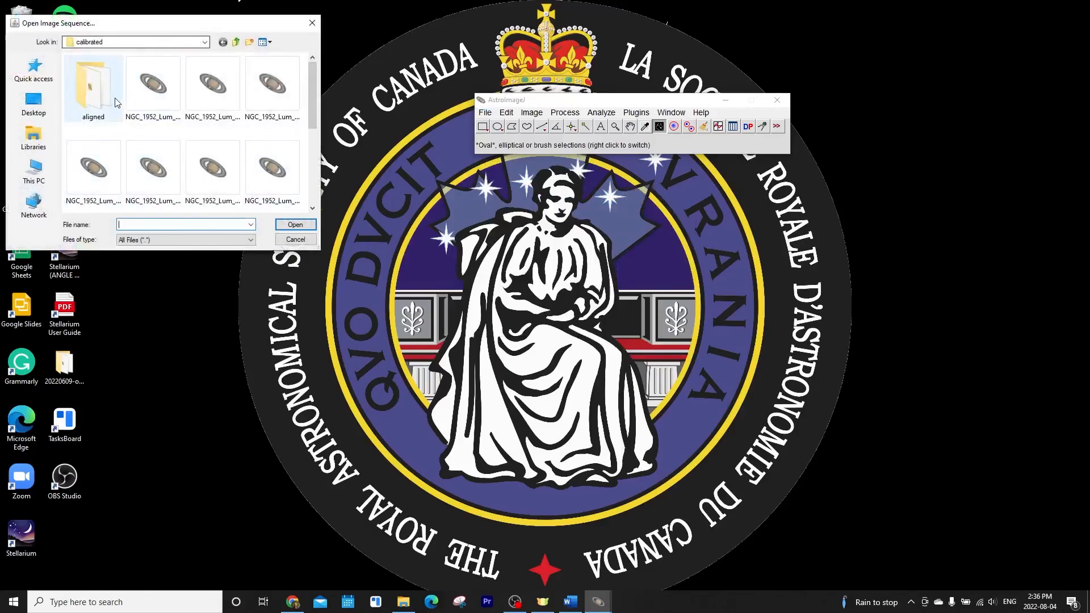
{"action": "left_click", "coordinate": [104, 101]}
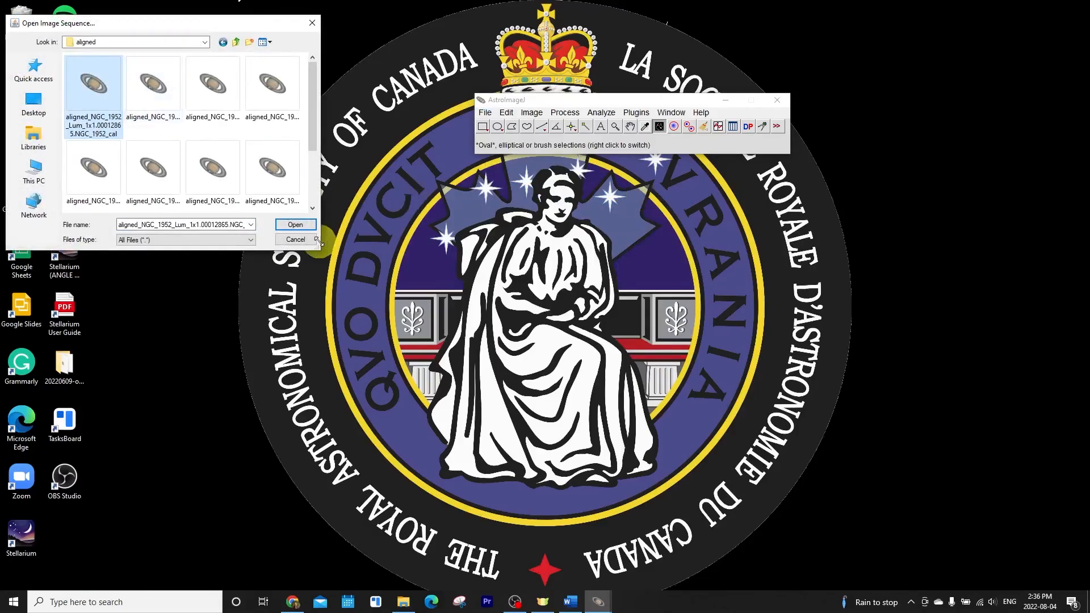
{"action": "left_click", "coordinate": [296, 225]}
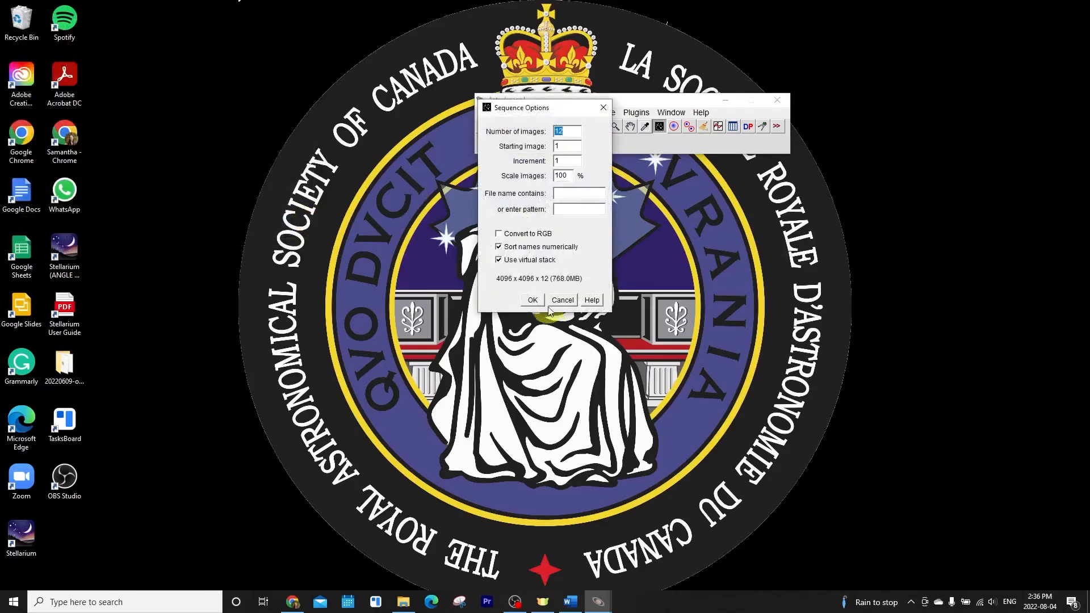
{"action": "left_click", "coordinate": [539, 300]}
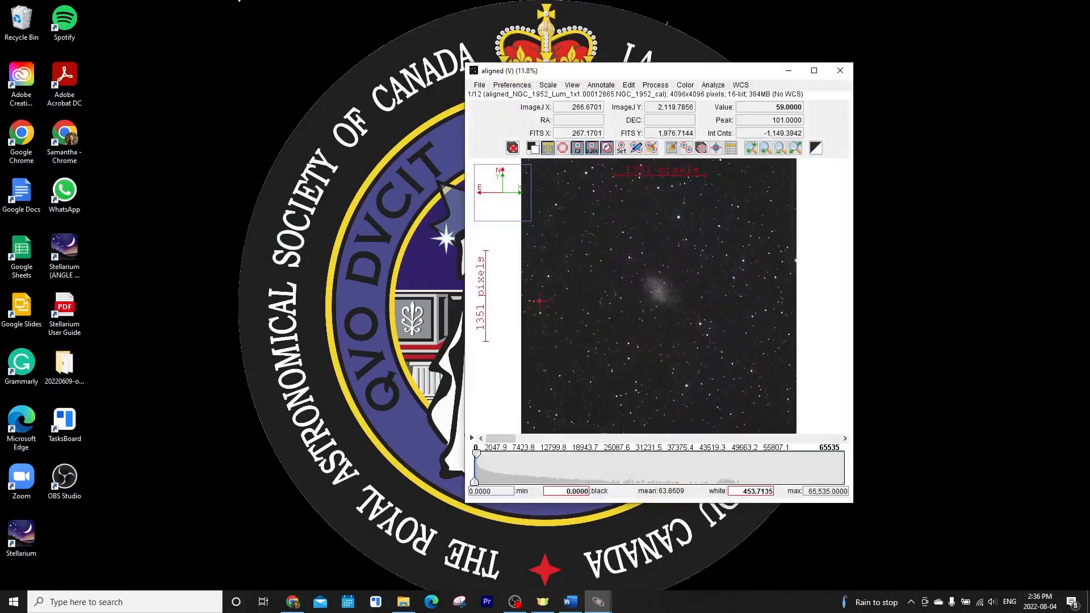
Create a Median Z projection of the aligned Lum stack over slices 1 to 12
{"action": "left_click_drag", "start_coordinate": [608, 71], "coordinate": [601, 141]}
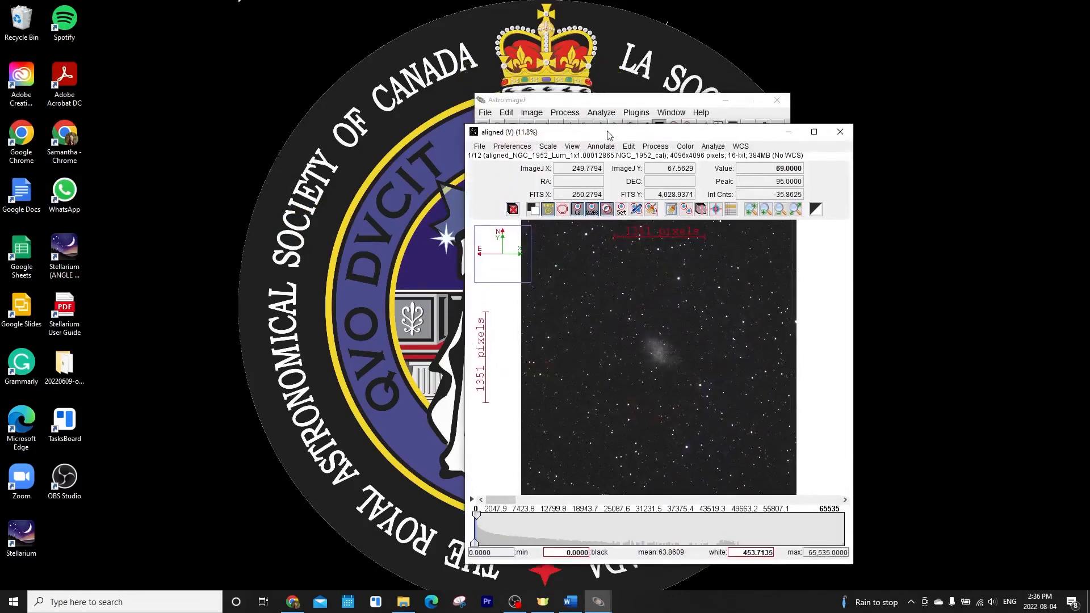
{"action": "left_click", "coordinate": [532, 113]}
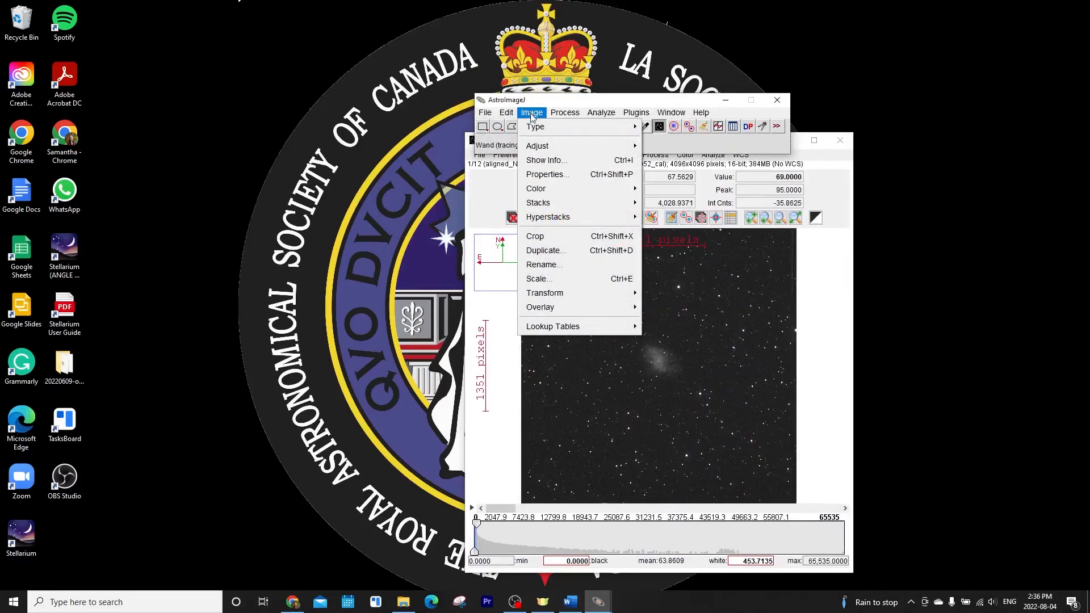
{"action": "mouse_move", "coordinate": [566, 203]}
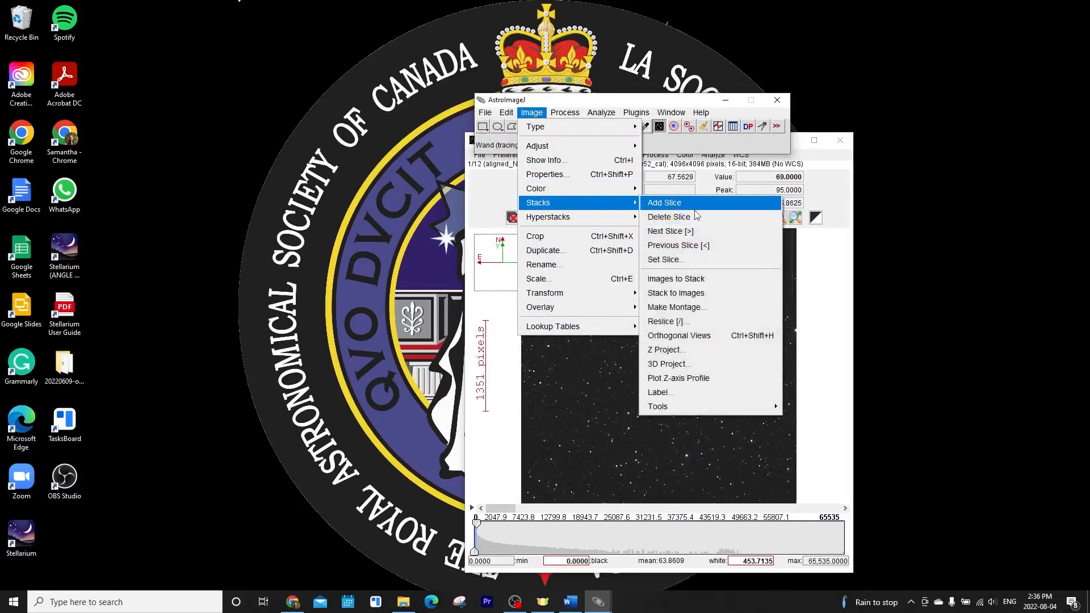
{"action": "left_click", "coordinate": [720, 349]}
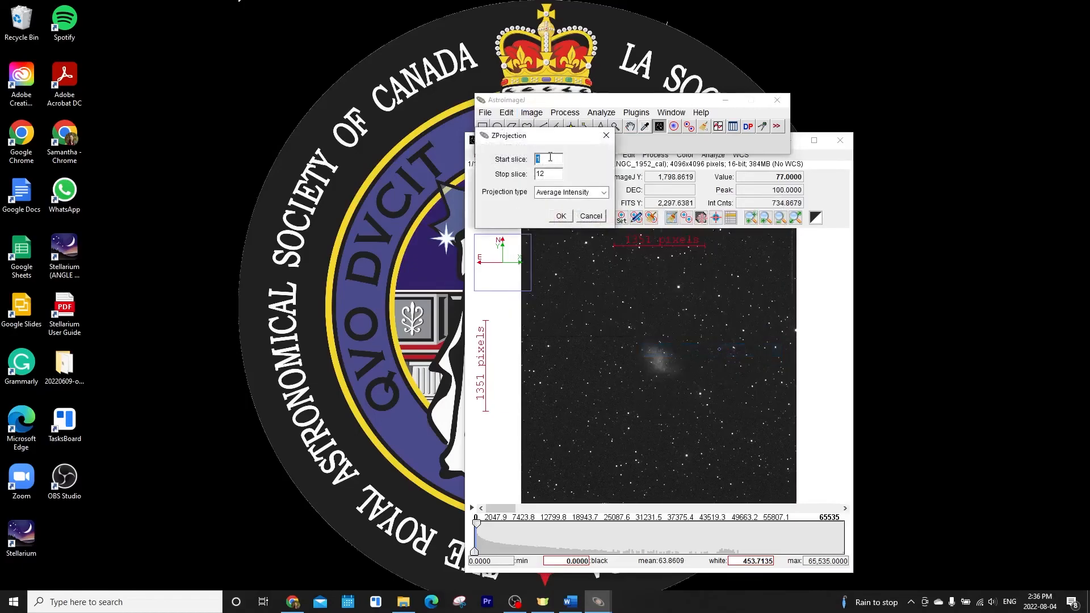
{"action": "left_click", "coordinate": [550, 195]}
{"action": "left_click", "coordinate": [548, 246]}
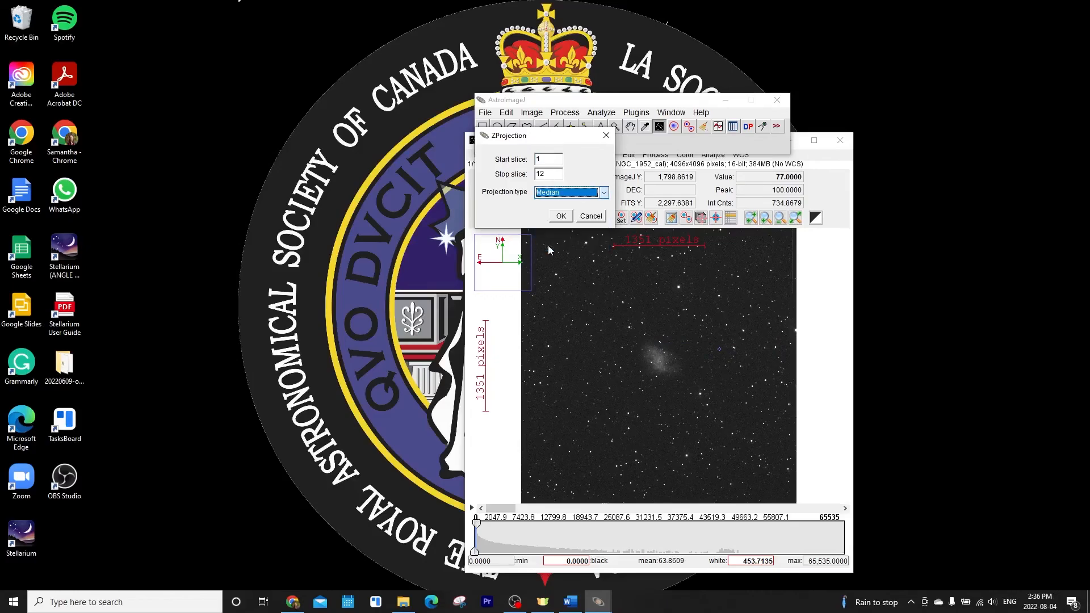
{"action": "left_click", "coordinate": [560, 217]}
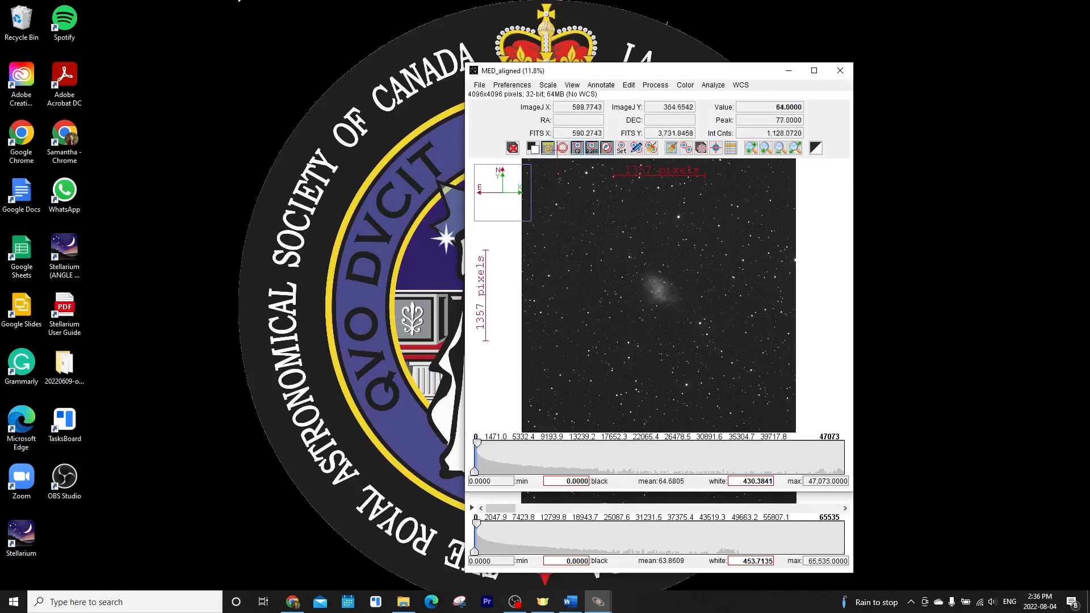
Start saving the projection as FITS and create a new folder named Master inside the NGC1952 folder
{"action": "left_click", "coordinate": [480, 85]}
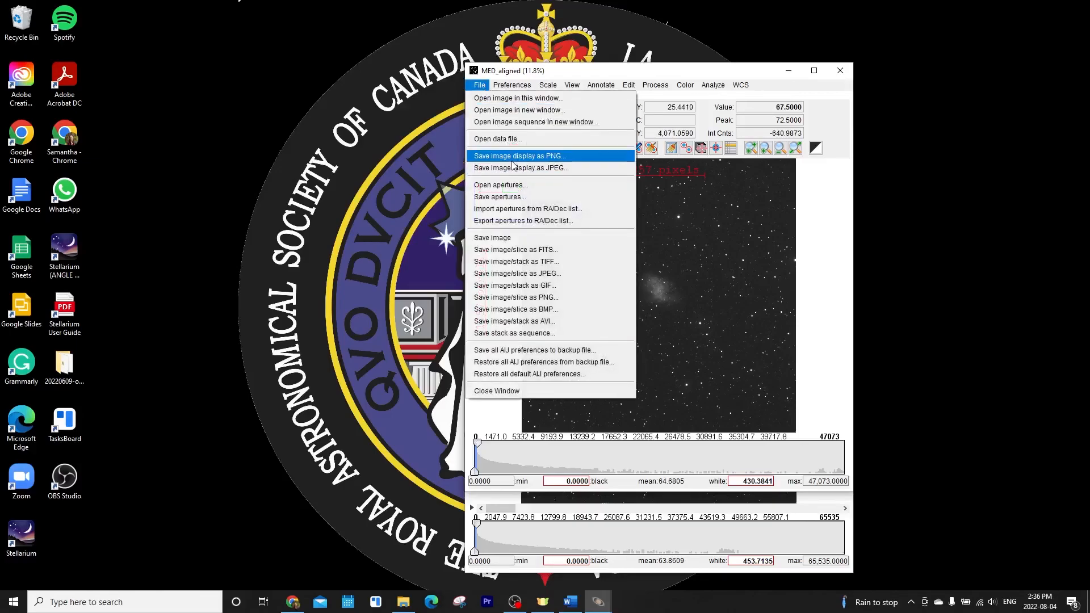
{"action": "left_click", "coordinate": [527, 250]}
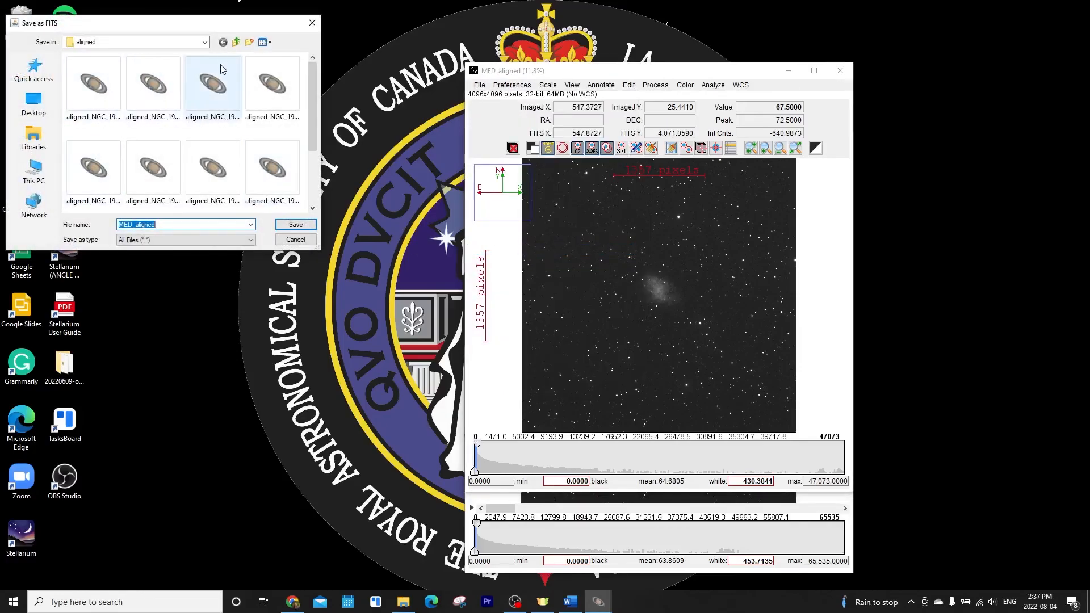
{"action": "left_click", "coordinate": [235, 43]}
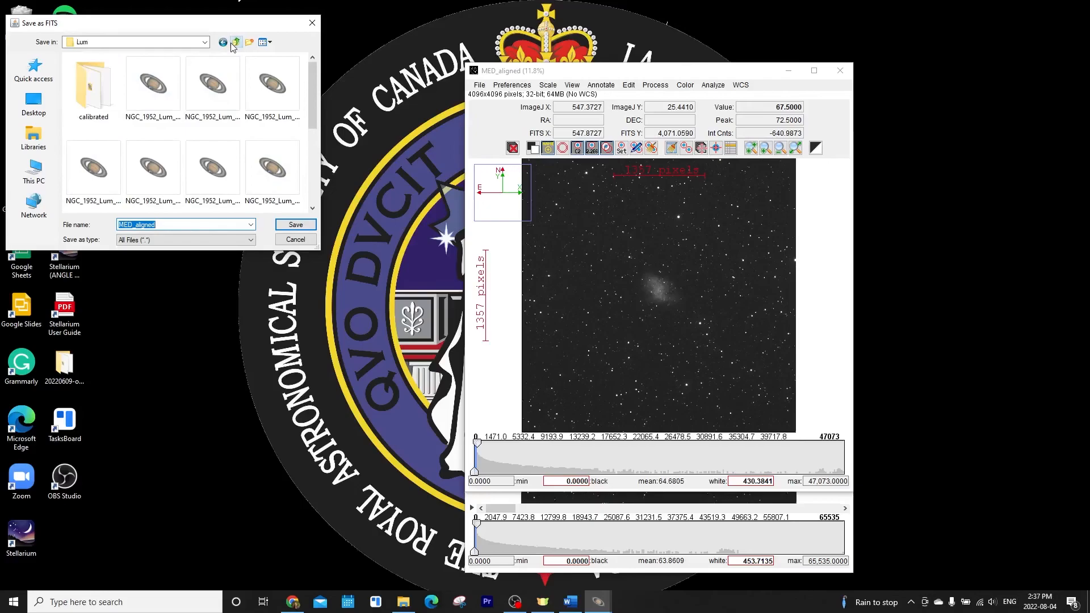
{"action": "left_click", "coordinate": [235, 44]}
{"action": "left_click", "coordinate": [236, 43]}
{"action": "double_click", "coordinate": [146, 85]}
{"action": "left_click", "coordinate": [249, 43]}
{"action": "type", "text": "Master"}
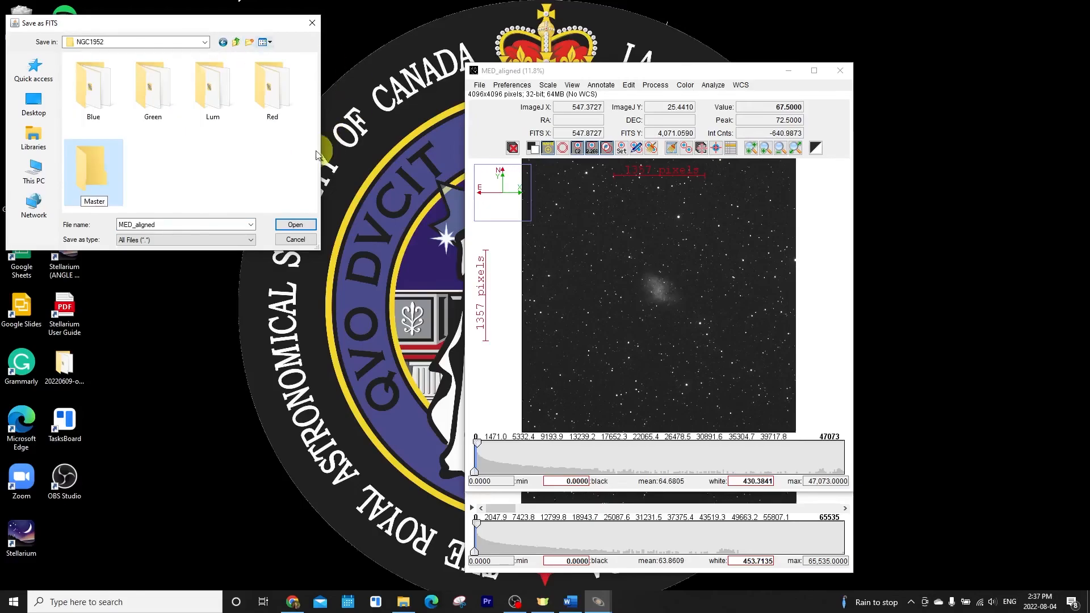
Save the median Lum image as master_lum.fits in the Master folder
{"action": "left_click", "coordinate": [93, 158]}
{"action": "double_click", "coordinate": [80, 162]}
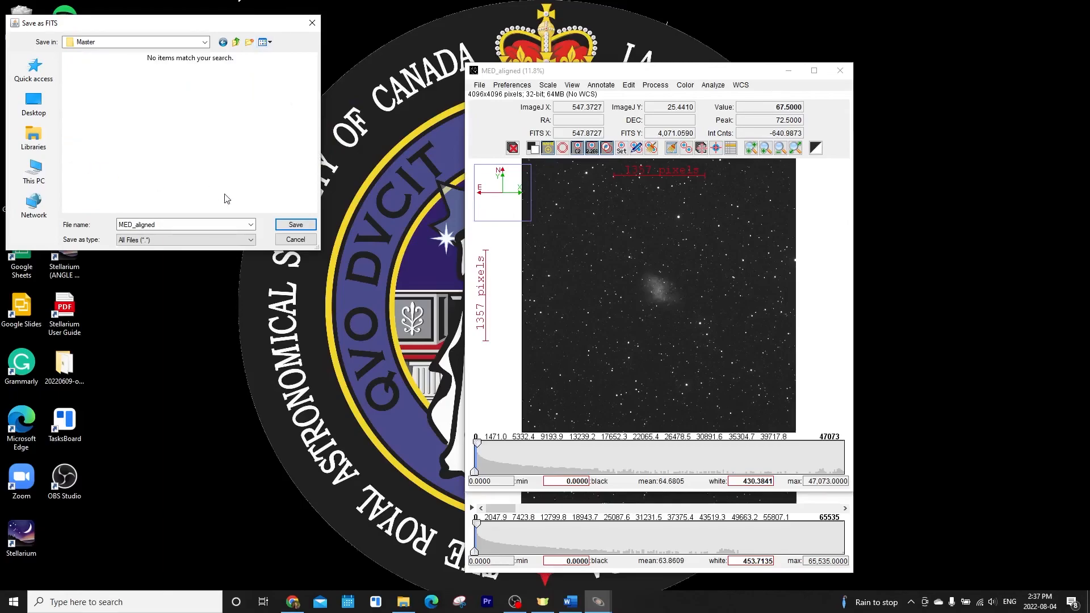
{"action": "double_click", "coordinate": [172, 224]}
{"action": "key", "text": "BackSpace"}
{"action": "key", "text": "Return"}
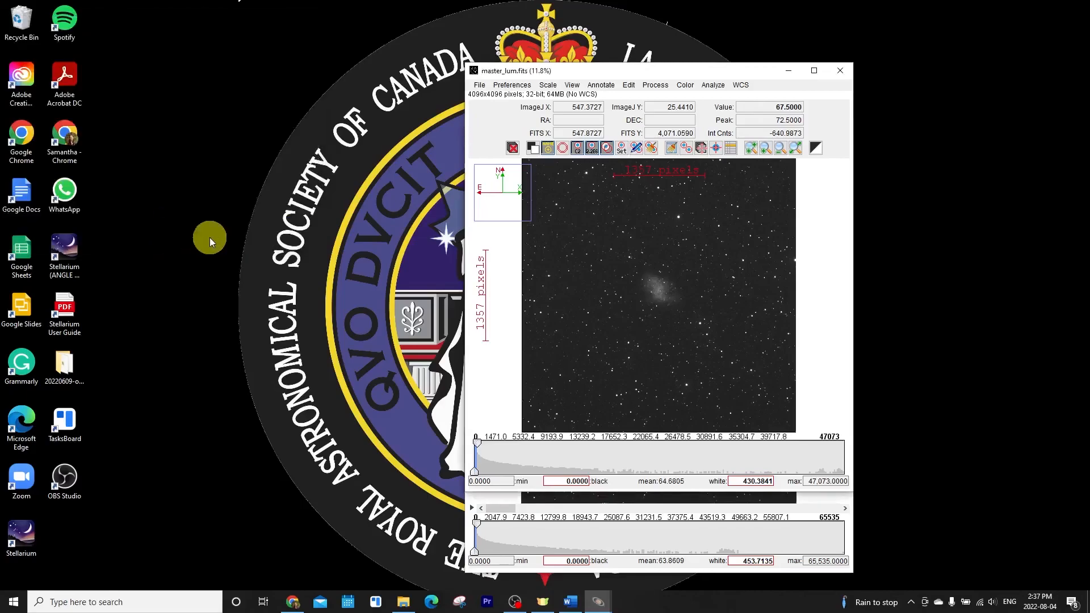
Close the Lum master and stack windows and open the aligned Green images as an image sequence
{"action": "left_click", "coordinate": [840, 71]}
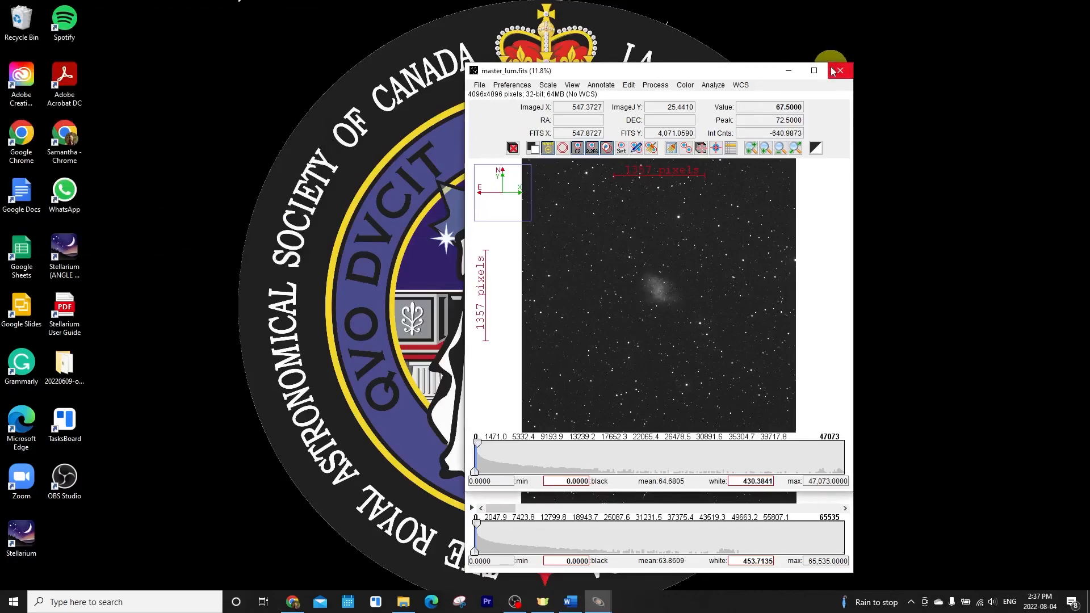
{"action": "left_click", "coordinate": [840, 140]}
{"action": "left_click", "coordinate": [485, 112]}
{"action": "mouse_move", "coordinate": [517, 200]}
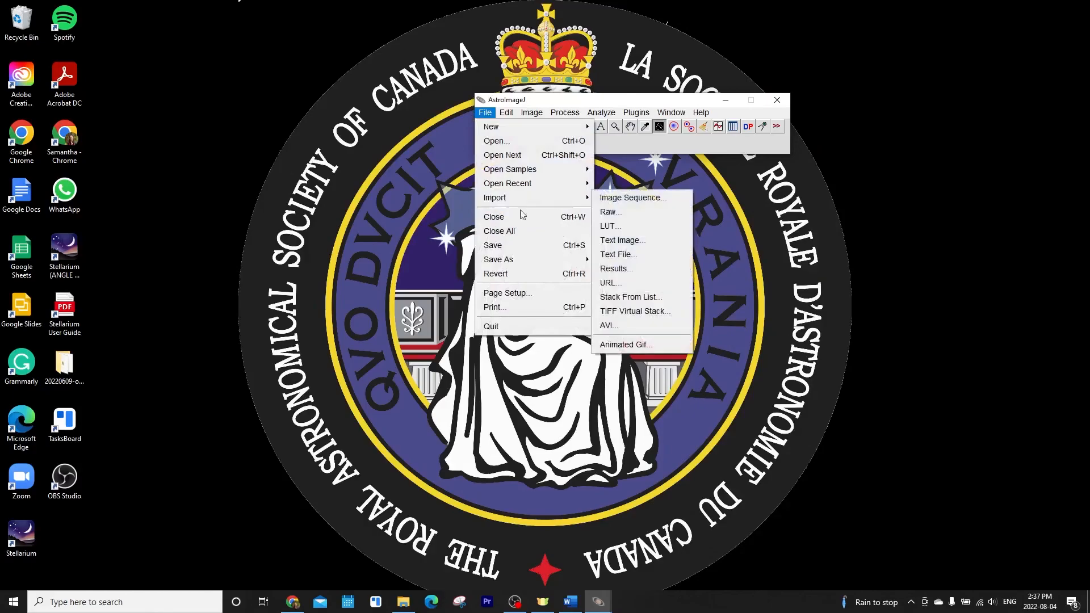
{"action": "left_click", "coordinate": [632, 198]}
{"action": "double_click", "coordinate": [210, 88]}
{"action": "double_click", "coordinate": [94, 85]}
{"action": "left_click", "coordinate": [94, 85]}
{"action": "left_click", "coordinate": [296, 225]}
{"action": "left_click", "coordinate": [533, 300]}
Create a Median Z projection of the aligned Green stack
{"action": "left_click", "coordinate": [539, 113]}
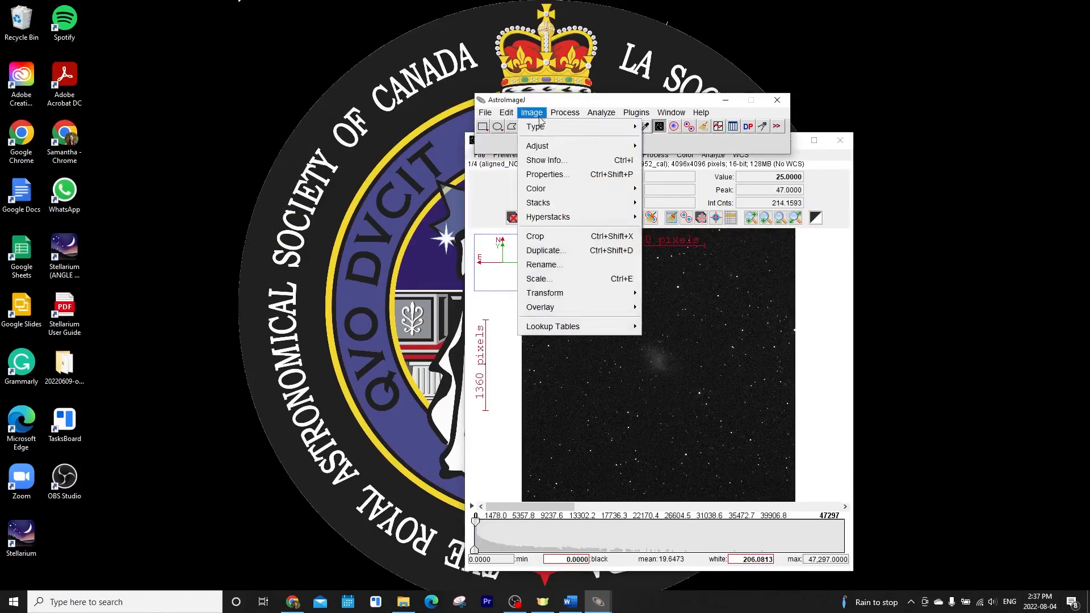
{"action": "left_click", "coordinate": [689, 352]}
{"action": "left_click", "coordinate": [572, 221]}
Save the median Green image as FITS named master_green in the Master folder
{"action": "left_click", "coordinate": [480, 154]}
{"action": "left_click", "coordinate": [504, 321]}
{"action": "left_click", "coordinate": [232, 39]}
{"action": "double_click", "coordinate": [265, 99]}
{"action": "left_click", "coordinate": [173, 225]}
{"action": "type", "text": "master_green"}
{"action": "left_click", "coordinate": [296, 225]}
Close the Green master window and open the aligned Blue images as an image sequence
{"action": "left_click", "coordinate": [840, 140]}
{"action": "left_click", "coordinate": [485, 112]}
{"action": "left_click", "coordinate": [631, 197]}
{"action": "double_click", "coordinate": [271, 90]}
{"action": "double_click", "coordinate": [93, 86]}
{"action": "left_click", "coordinate": [296, 225]}
{"action": "left_click", "coordinate": [533, 300]}
Create a Median Z projection of the aligned Blue stack
{"action": "left_click", "coordinate": [532, 112]}
{"action": "mouse_move", "coordinate": [546, 202]}
{"action": "left_click", "coordinate": [667, 350]}
{"action": "left_click", "coordinate": [572, 221]}
Save the median Blue image as FITS named master_blue
{"action": "left_click", "coordinate": [480, 154]}
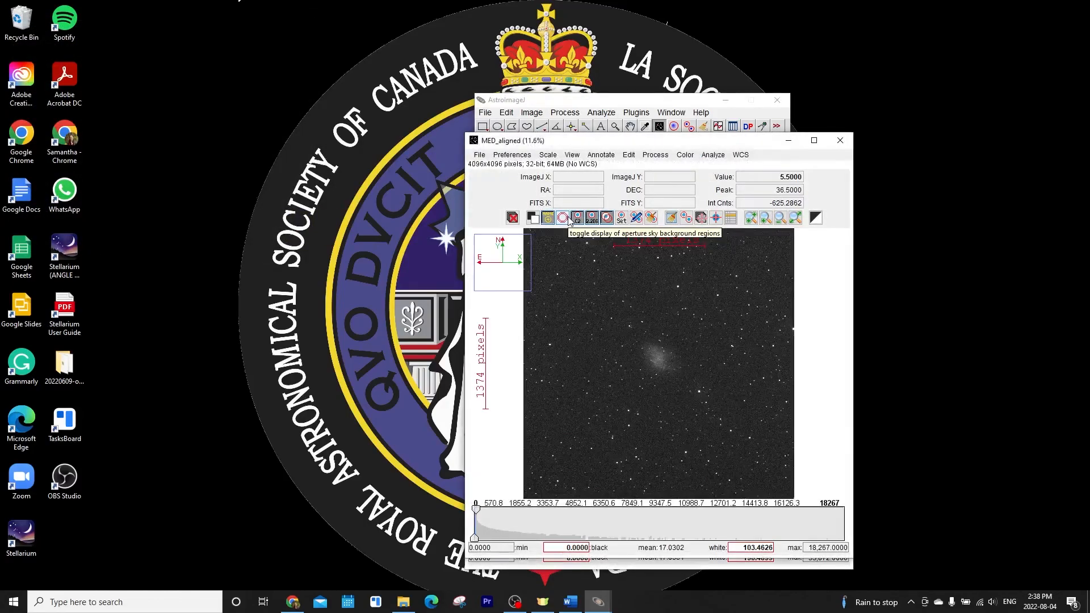
{"action": "left_click", "coordinate": [504, 320]}
{"action": "type", "text": "master_blue"}
{"action": "key", "text": "Return"}
Close the Blue window, open the aligned Red image sequence, and save its median projection from the NGC1952 folder
{"action": "left_click", "coordinate": [841, 140]}
{"action": "left_click", "coordinate": [485, 113]}
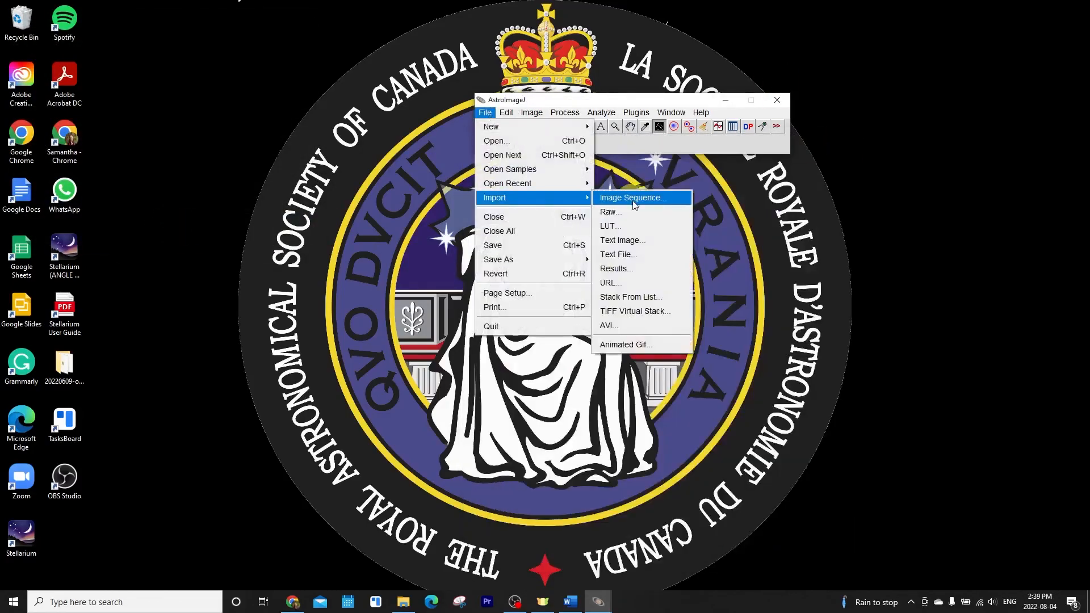
{"action": "left_click", "coordinate": [632, 198]}
{"action": "double_click", "coordinate": [271, 91]}
{"action": "double_click", "coordinate": [94, 85]}
{"action": "left_click", "coordinate": [94, 85]}
{"action": "left_click", "coordinate": [286, 226]}
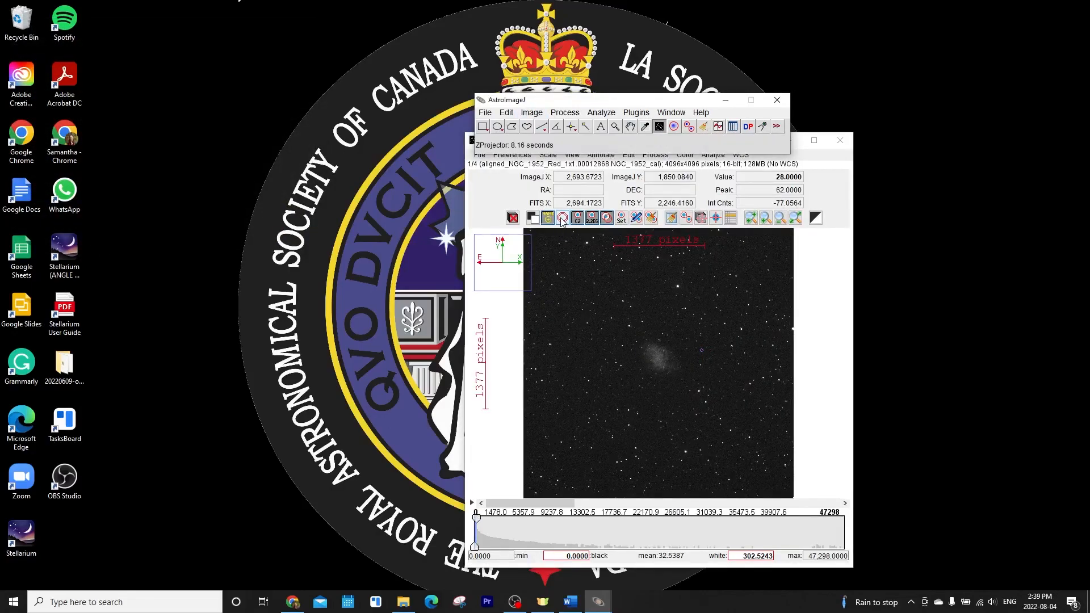
{"action": "left_click", "coordinate": [237, 46]}
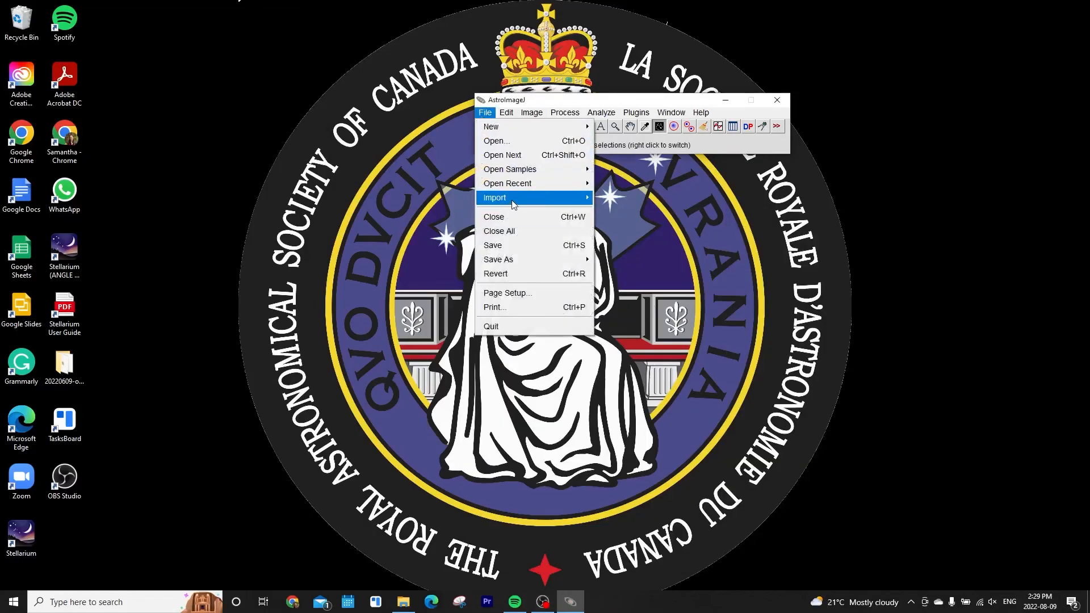
Open all master files in the Master folder together as one image sequence
{"action": "mouse_move", "coordinate": [505, 197]}
{"action": "left_click", "coordinate": [625, 197]}
{"action": "left_click", "coordinate": [235, 42]}
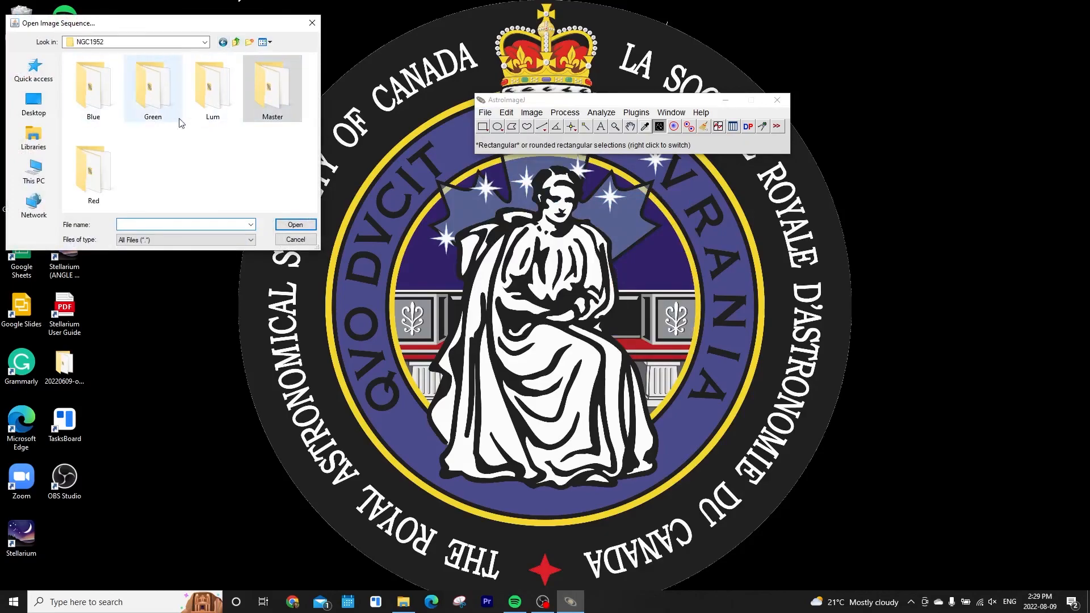
{"action": "double_click", "coordinate": [273, 90]}
{"action": "left_click", "coordinate": [78, 86]}
{"action": "left_click", "coordinate": [280, 227]}
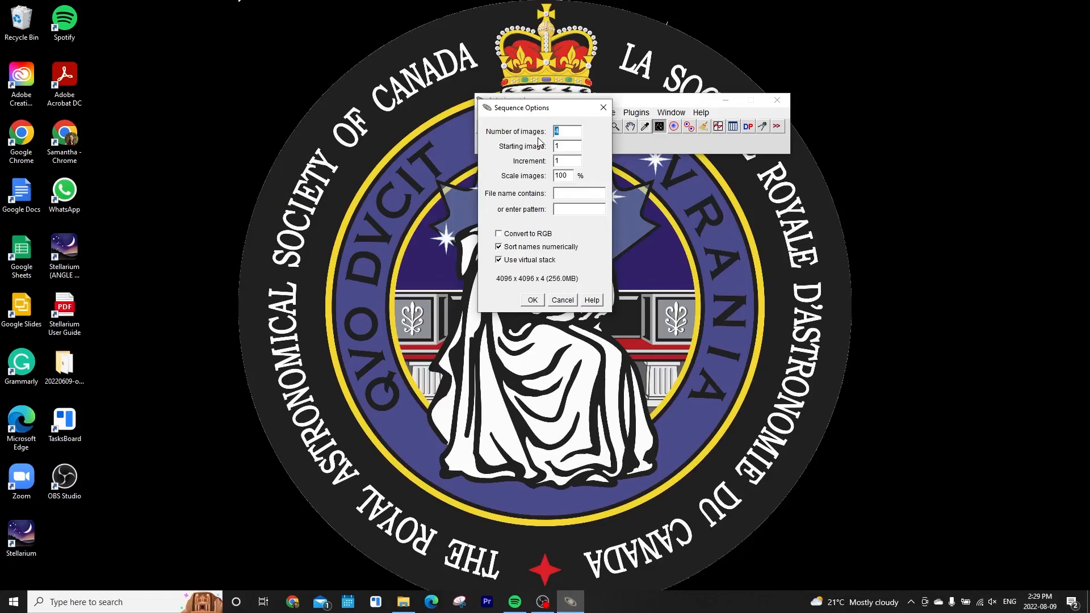
{"action": "left_click", "coordinate": [533, 300]}
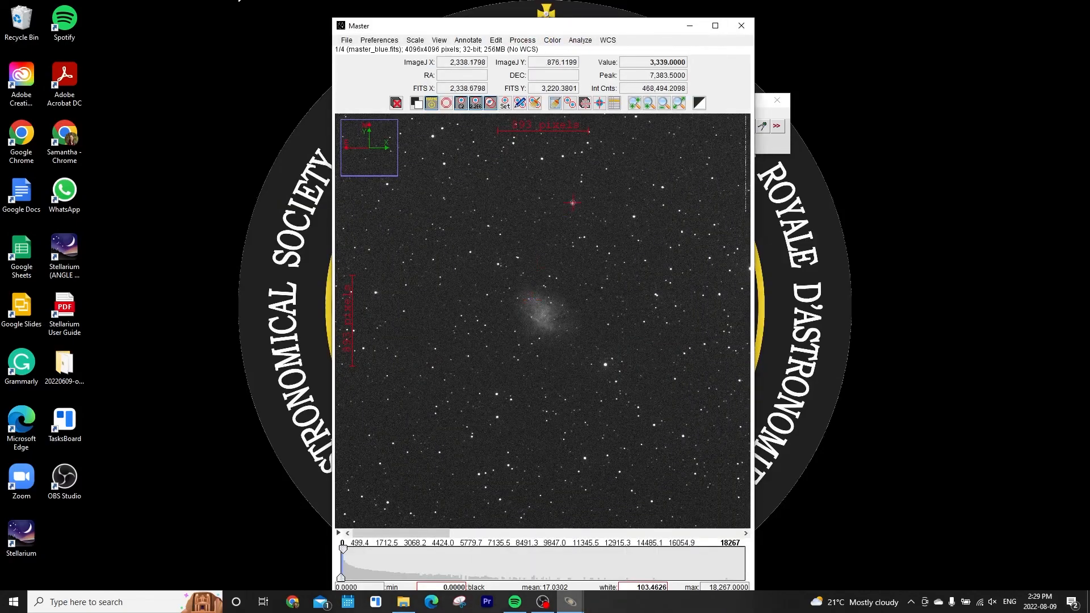
Start aperture-based stack alignment on the master stack with default settings and place the target and first reference star apertures
{"action": "left_click", "coordinate": [524, 41]}
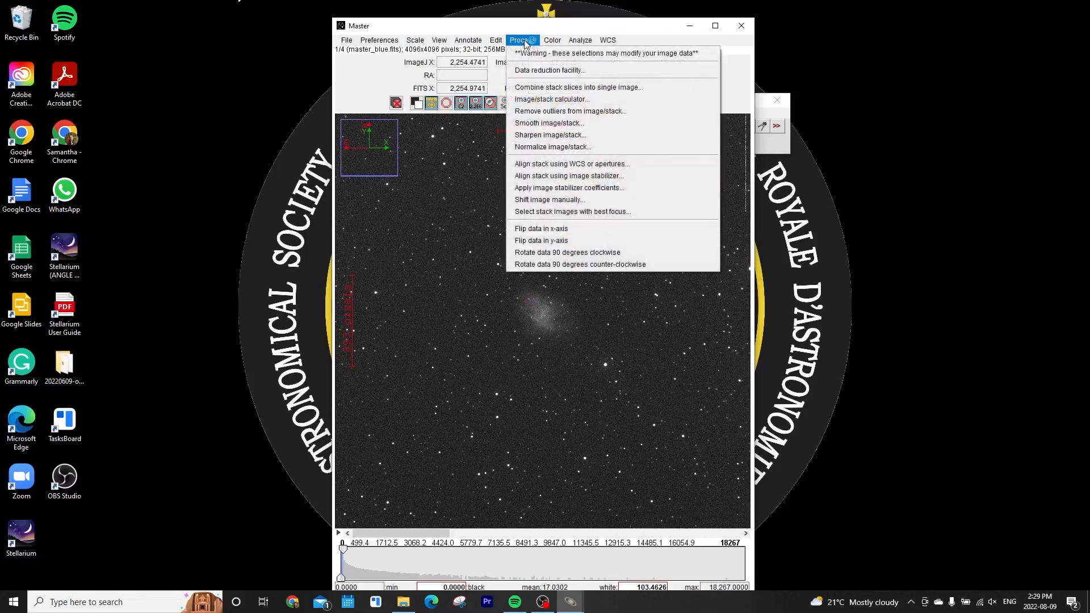
{"action": "left_click", "coordinate": [538, 165]}
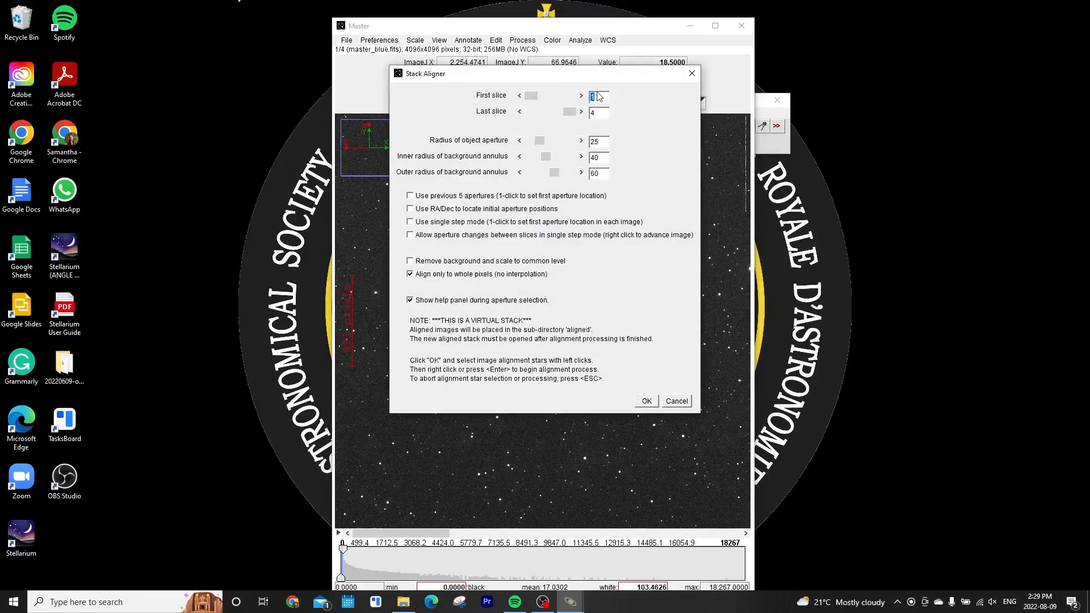
{"action": "left_click", "coordinate": [648, 401]}
{"action": "scroll", "coordinate": [517, 261], "scroll_direction": "up", "scroll_amount": 4}
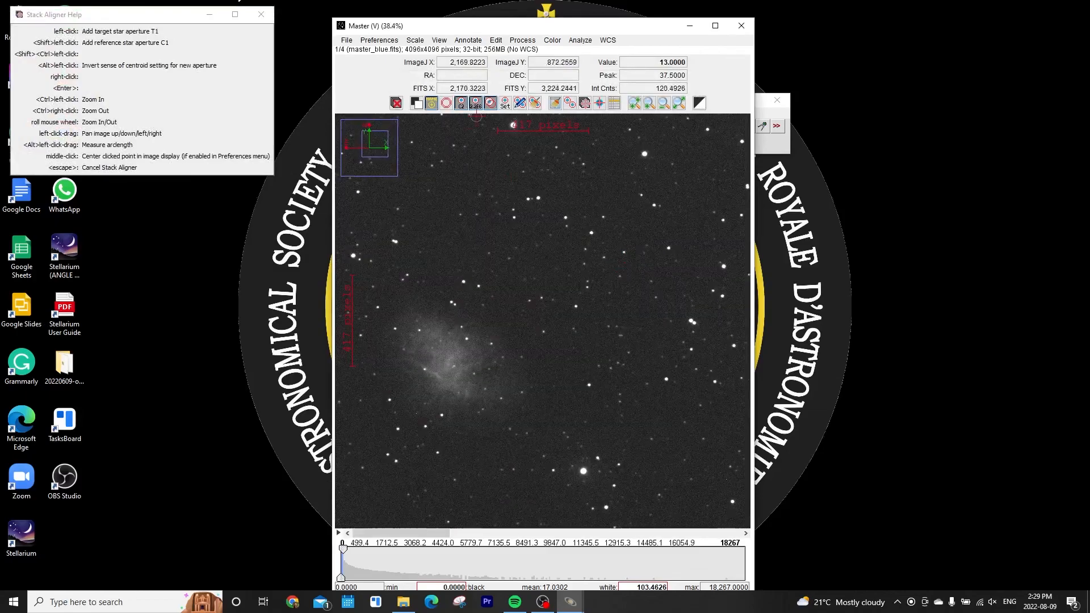
{"action": "left_click", "coordinate": [526, 218]}
{"action": "left_click", "coordinate": [656, 247]}
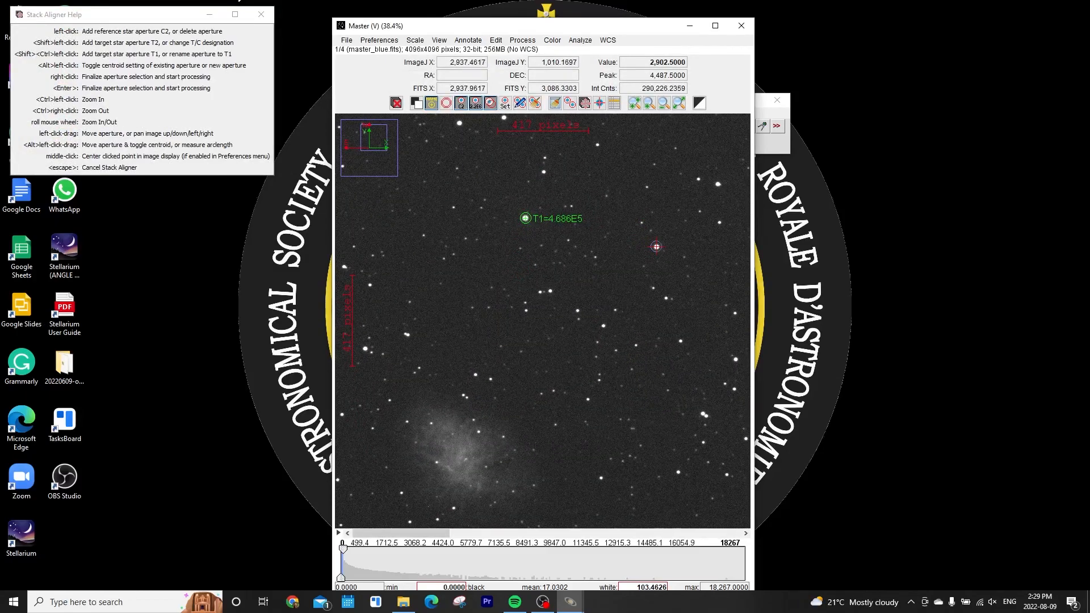
Place more reference star apertures on stars across the field, then finalize selection and run the alignment
{"action": "left_click_drag", "start_coordinate": [635, 412], "coordinate": [681, 317]}
{"action": "left_click", "coordinate": [612, 321]}
{"action": "left_click", "coordinate": [659, 297]}
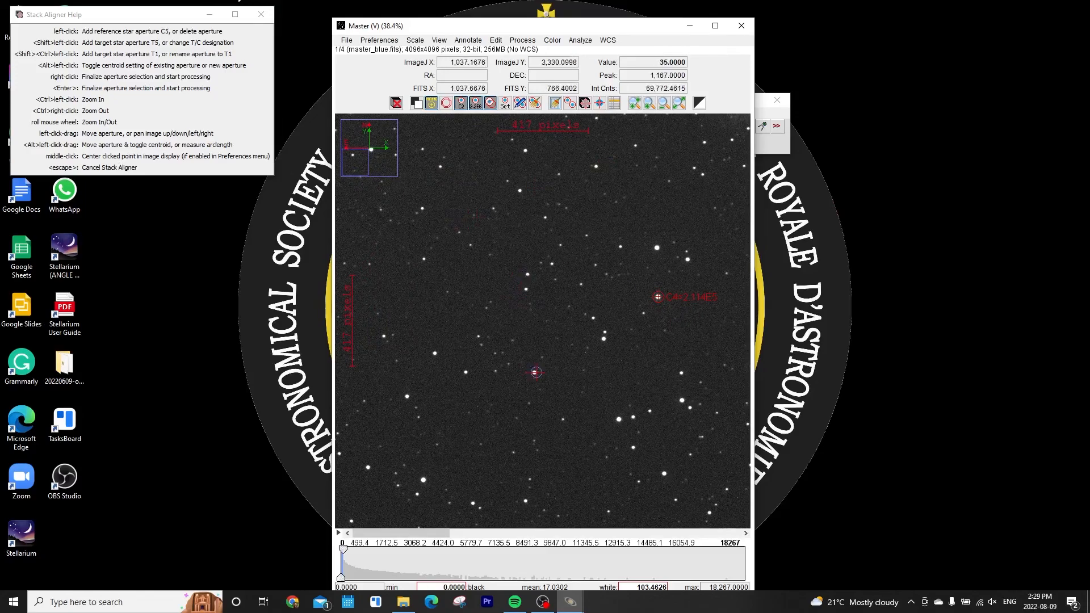
{"action": "left_click", "coordinate": [536, 373]}
{"action": "left_click_drag", "start_coordinate": [536, 373], "coordinate": [538, 329]}
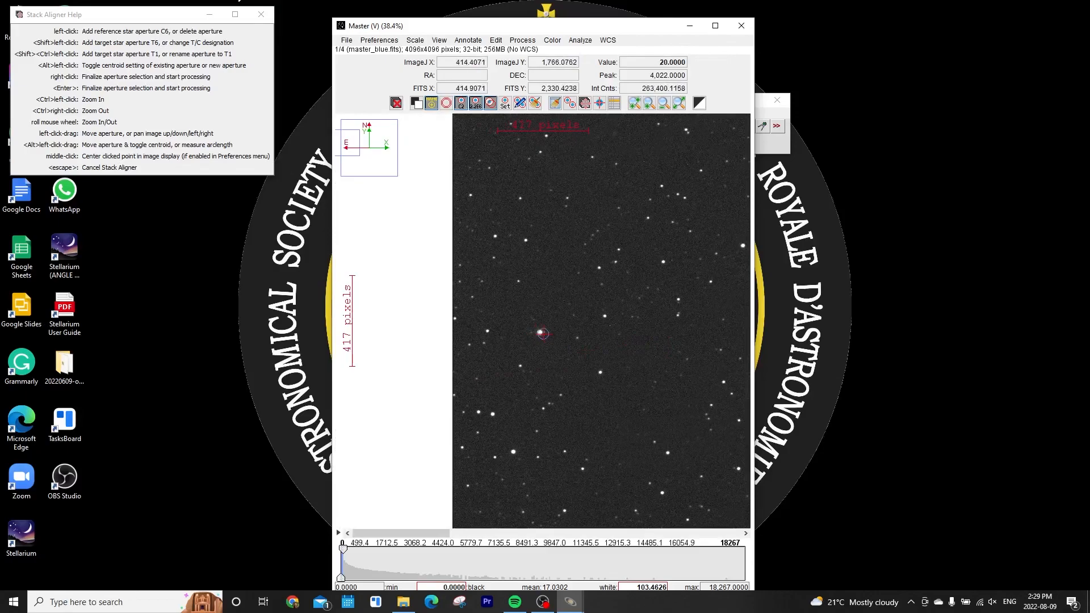
{"action": "scroll", "coordinate": [541, 333], "scroll_direction": "down", "scroll_amount": 3}
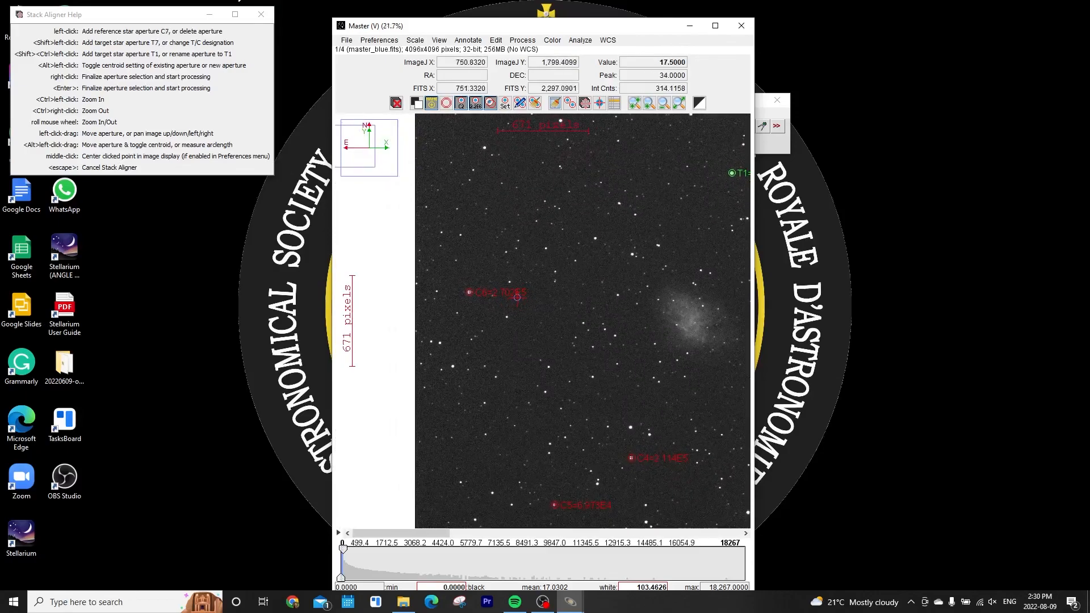
{"action": "right_click", "coordinate": [507, 305]}
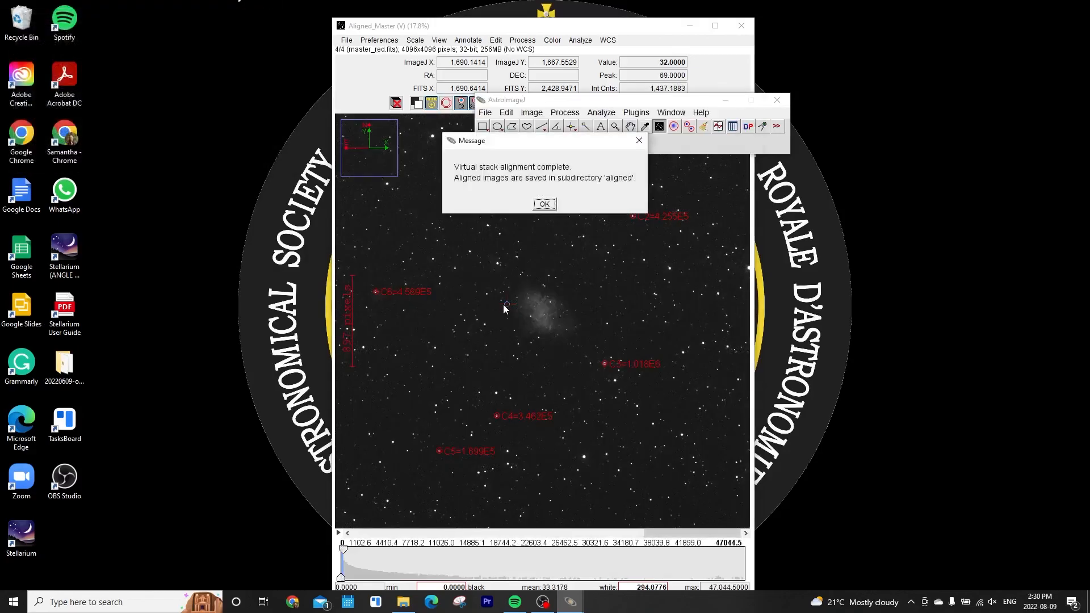
{"action": "left_click", "coordinate": [544, 203]}
Switch to File Explorer and browse to the aligned subfolder inside the NGC1952 Master folder
{"action": "left_click", "coordinate": [403, 603]}
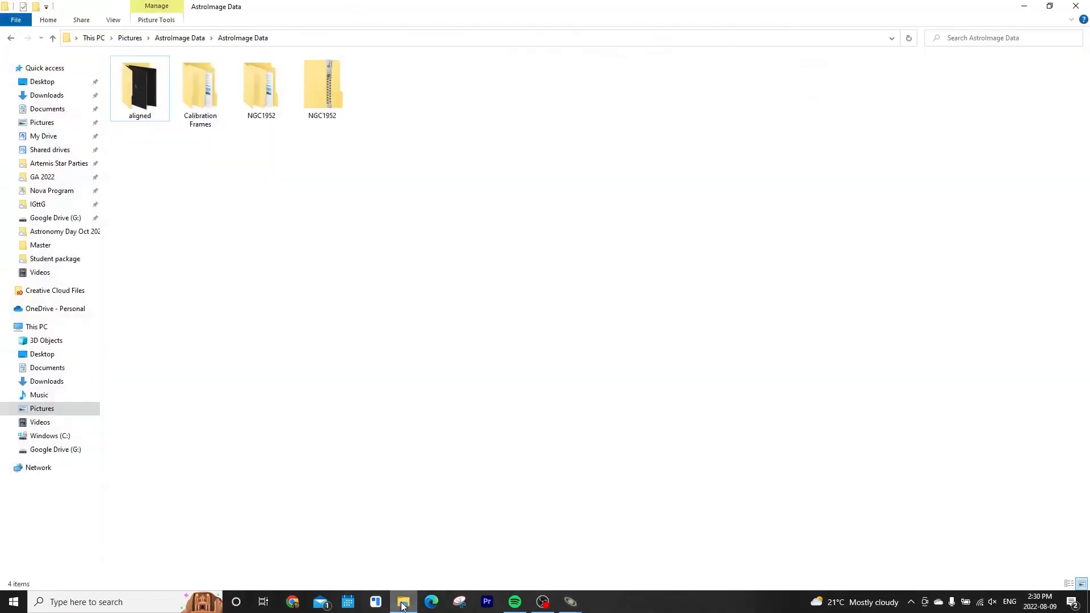
{"action": "double_click", "coordinate": [216, 94]}
{"action": "double_click", "coordinate": [323, 85]}
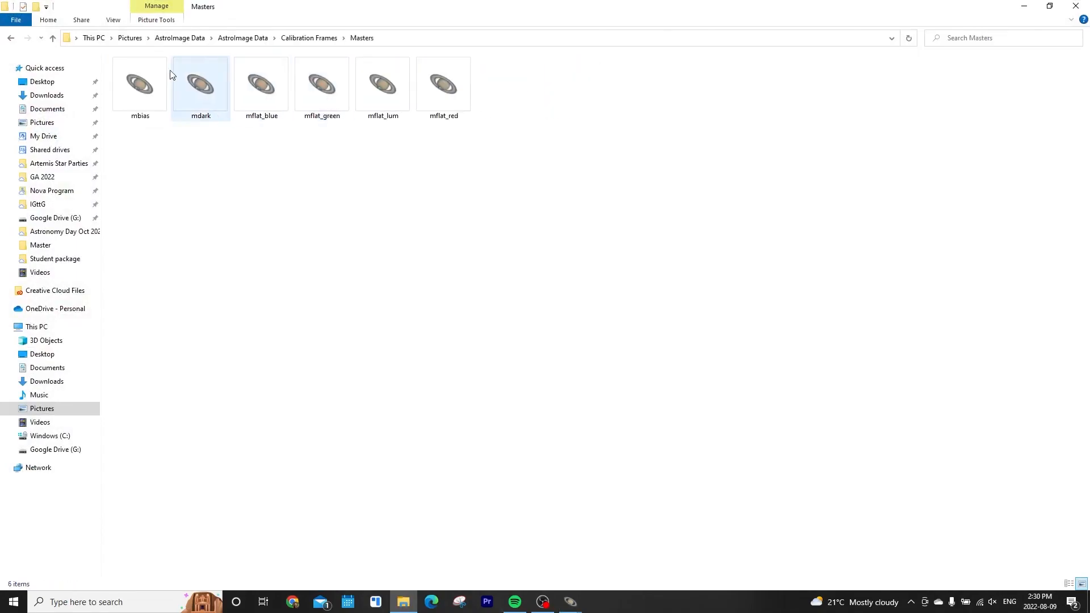
{"action": "left_click", "coordinate": [252, 38]}
{"action": "double_click", "coordinate": [250, 93]}
{"action": "double_click", "coordinate": [137, 98]}
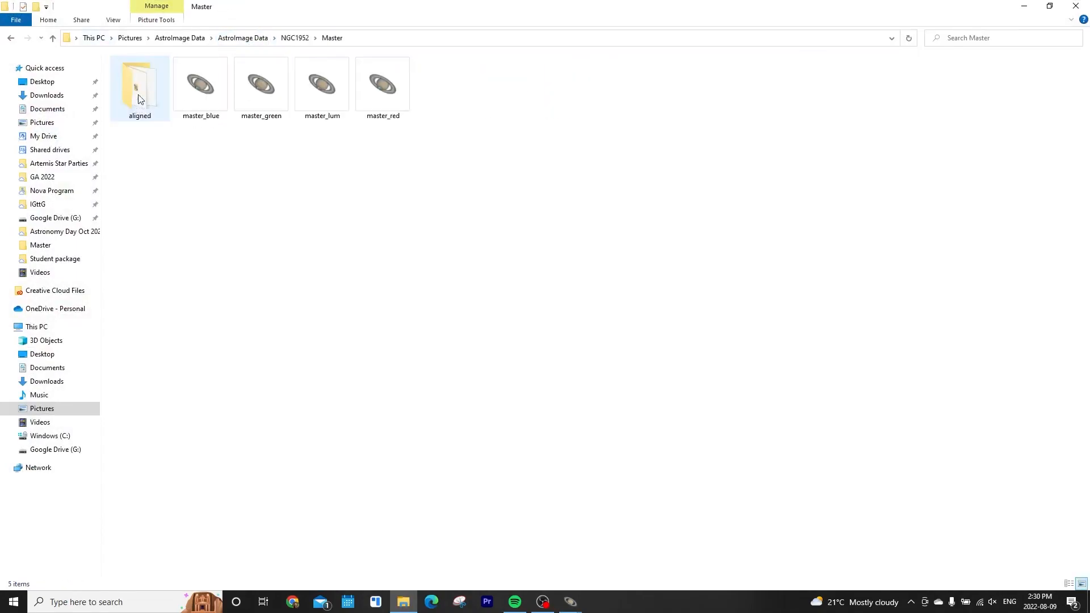
{"action": "double_click", "coordinate": [136, 94]}
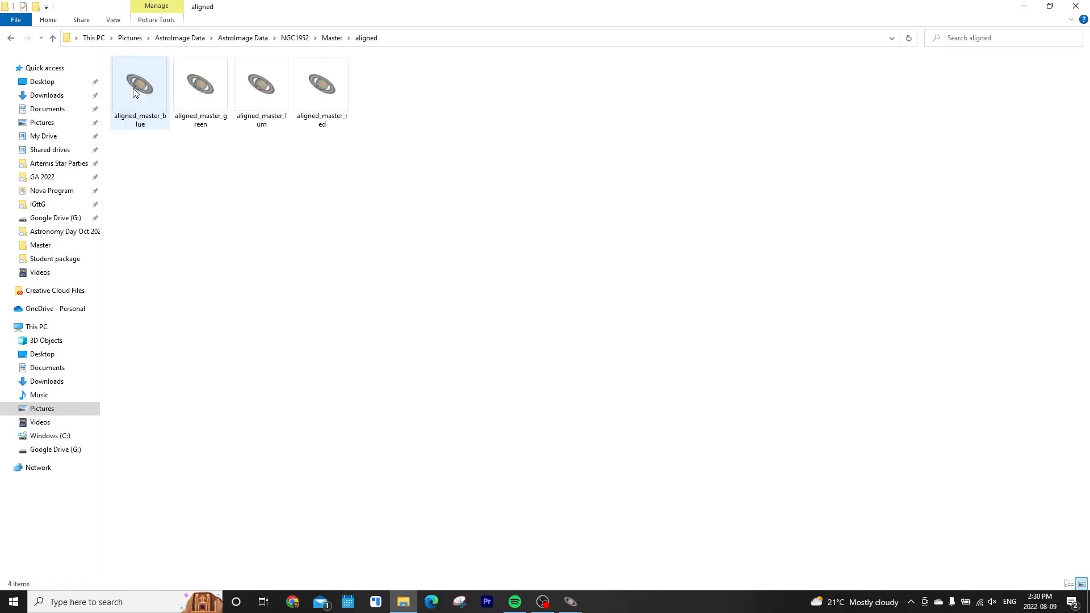